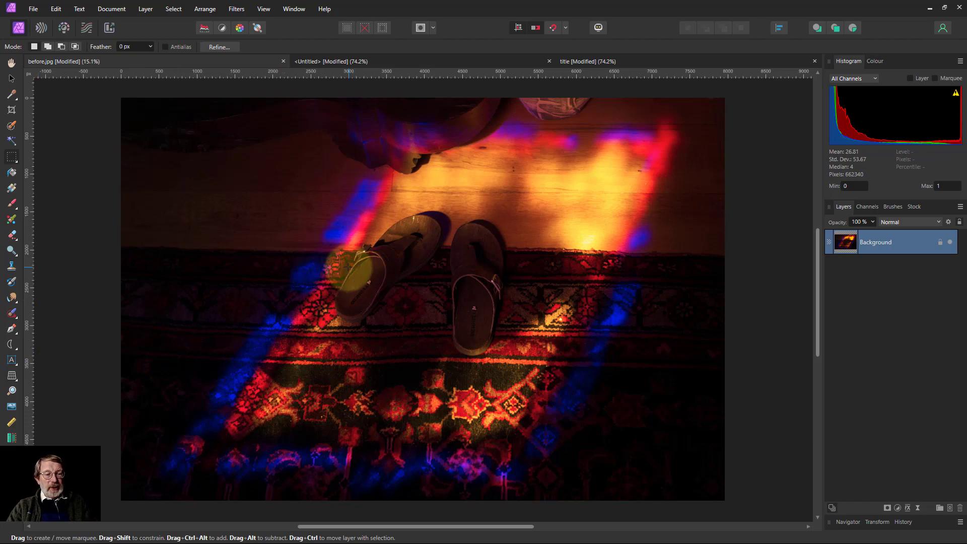
- Draw a rough selection around the left sandal with the Freehand Selection Tool set to the Freehand type
scroll(383, 264, "up", 6)
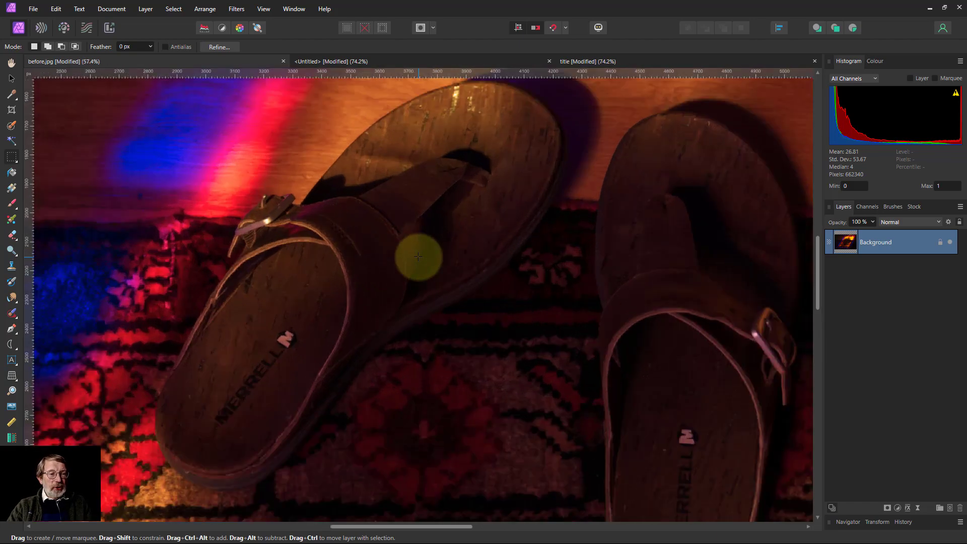
scroll(418, 256, "down", 1)
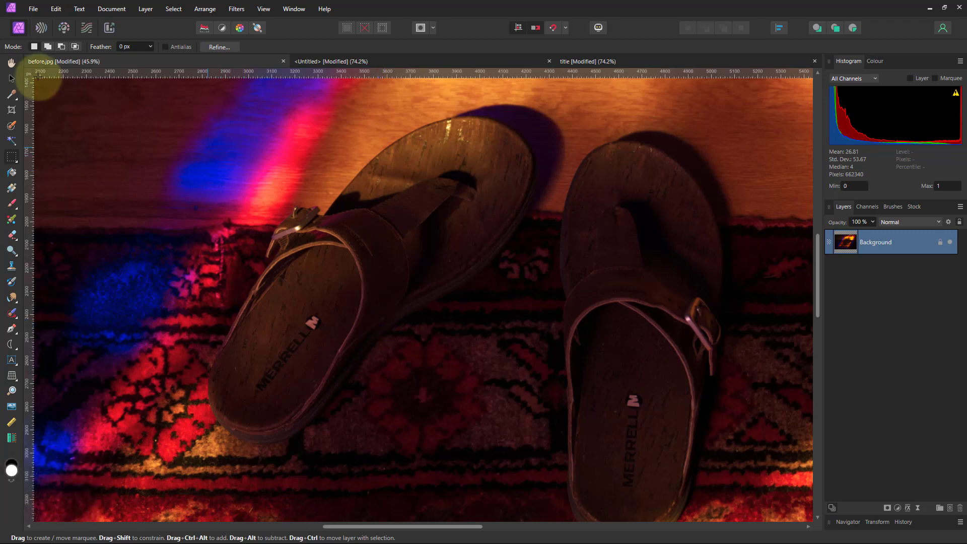
left_click(14, 160)
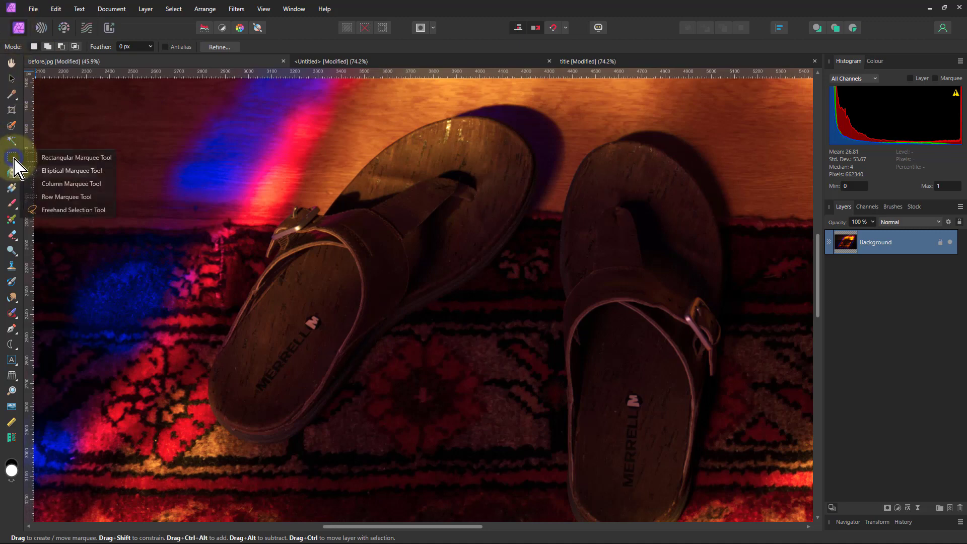
left_click(66, 210)
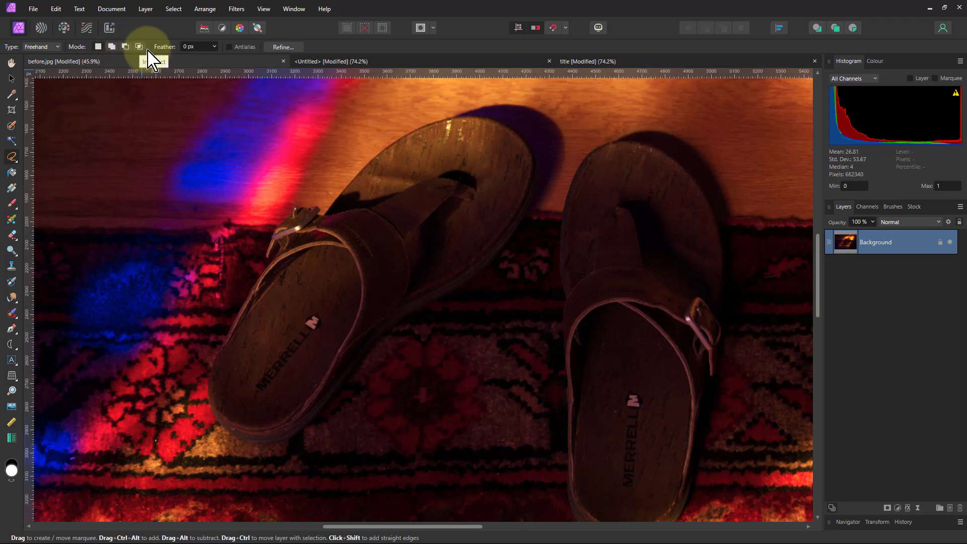
left_click(45, 46)
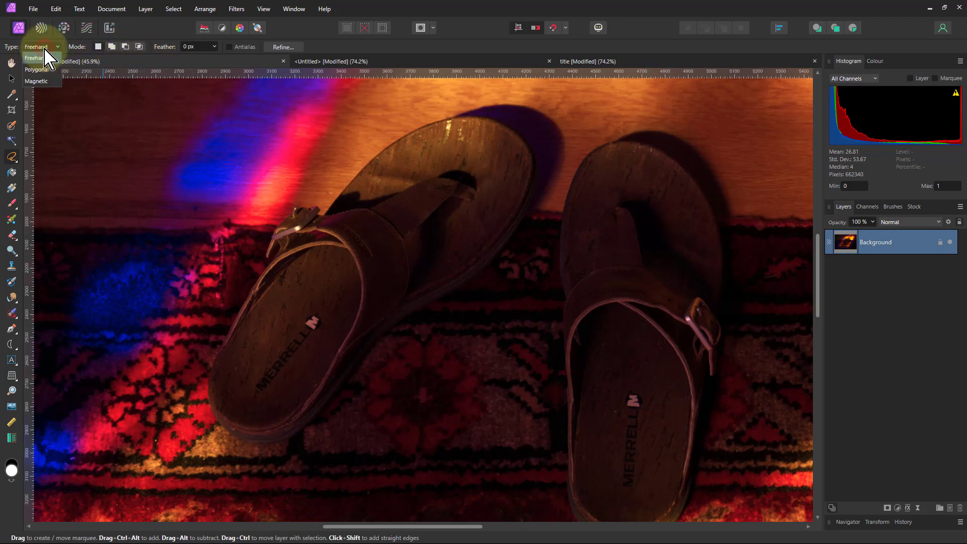
left_click(37, 58)
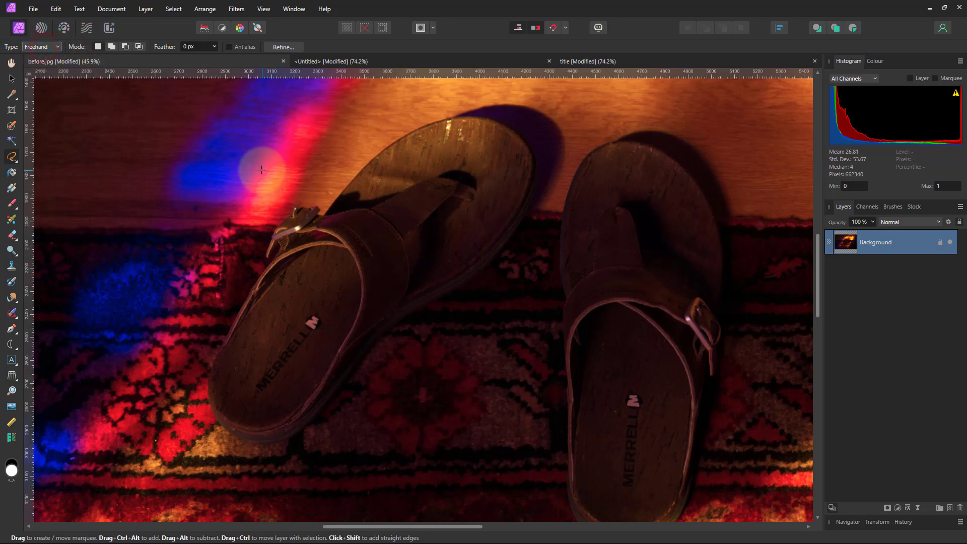
mouse_move(274, 203)
left_mouse_down()
mouse_move(357, 123)
mouse_move(415, 93)
mouse_move(526, 91)
mouse_move(560, 149)
mouse_move(556, 195)
mouse_move(491, 301)
mouse_move(382, 427)
mouse_move(325, 462)
mouse_move(217, 471)
mouse_move(180, 447)
mouse_move(163, 412)
mouse_move(162, 368)
mouse_move(204, 270)
mouse_move(275, 196)
left_mouse_up()
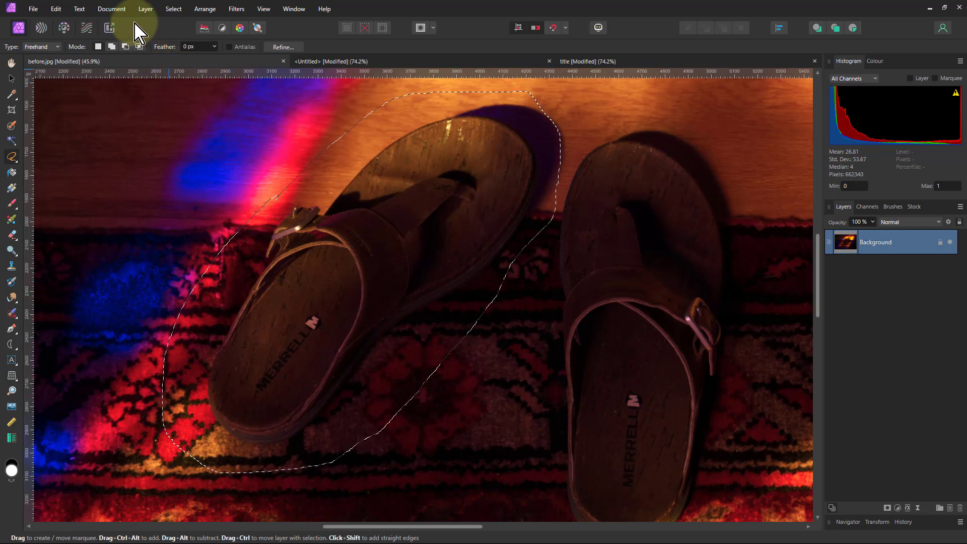
- Subtract the excess carpet areas on both sides of the left sandal from the freehand selection
left_click(125, 47)
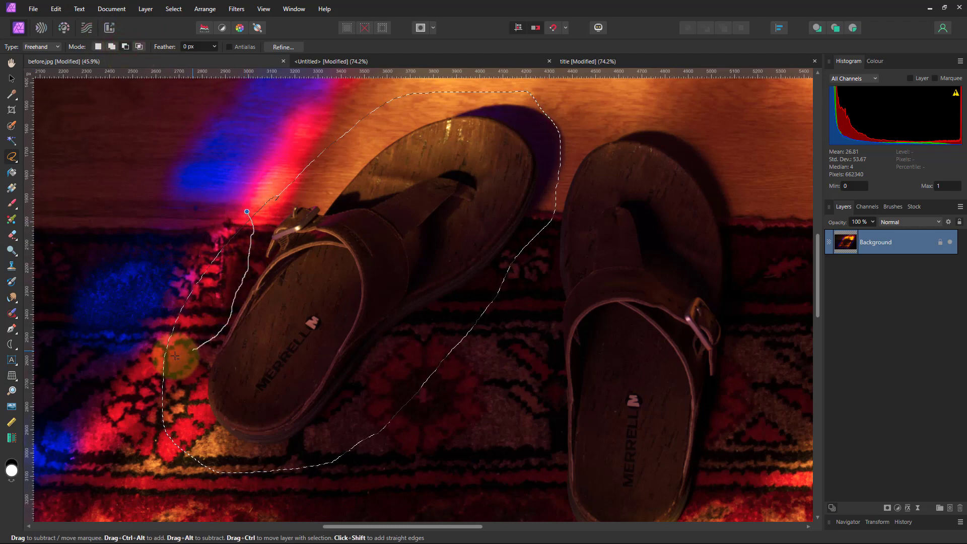
mouse_move(175, 356)
left_mouse_down()
mouse_move(161, 281)
mouse_move(141, 287)
left_mouse_up()
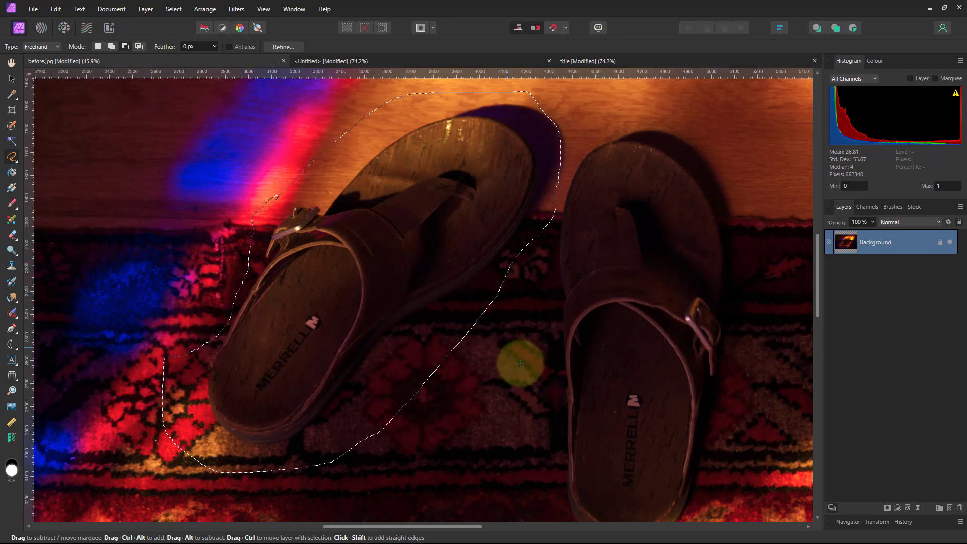
mouse_move(369, 391)
left_mouse_down()
mouse_move(323, 460)
mouse_move(320, 501)
left_mouse_up()
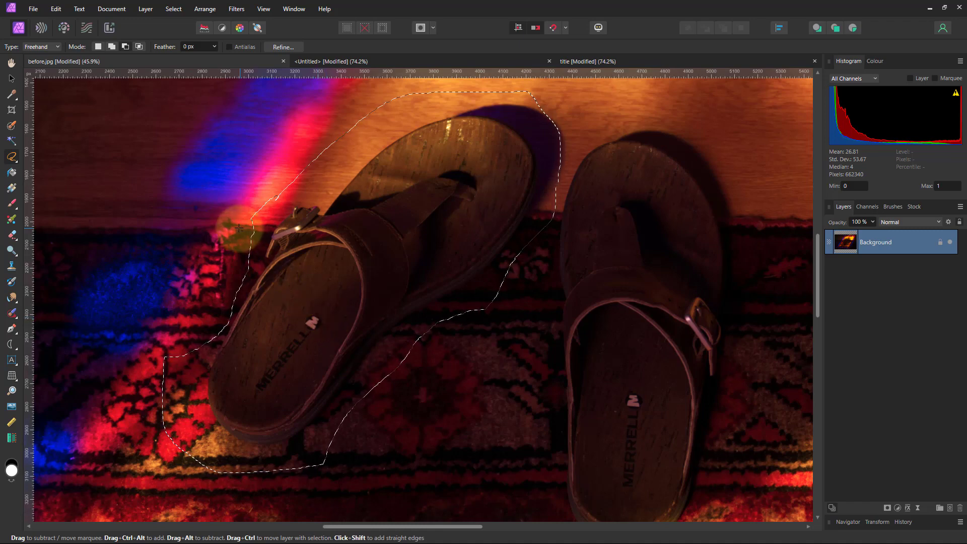
- Try tracing the left sandal's edge from the buckle around the toe with the Magnetic selection type
left_click(40, 47)
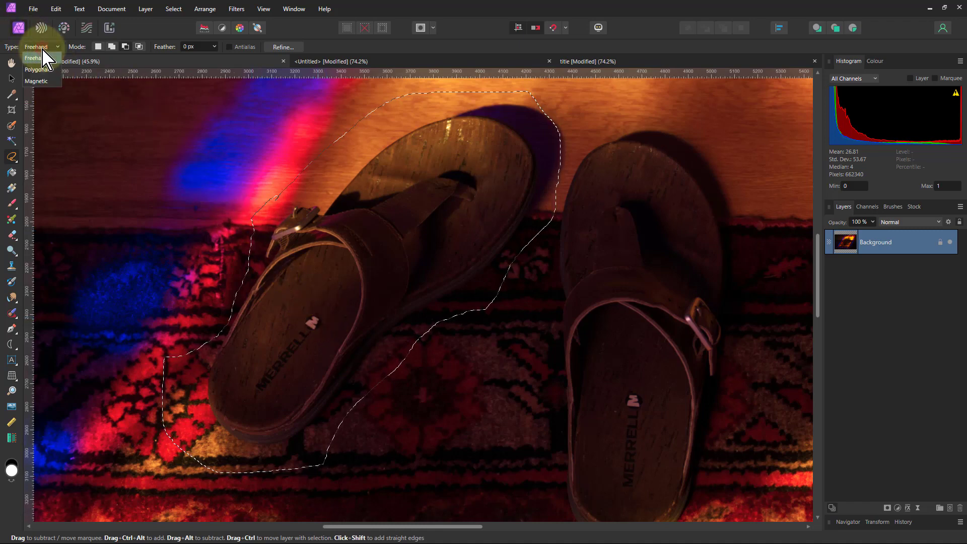
left_click(36, 81)
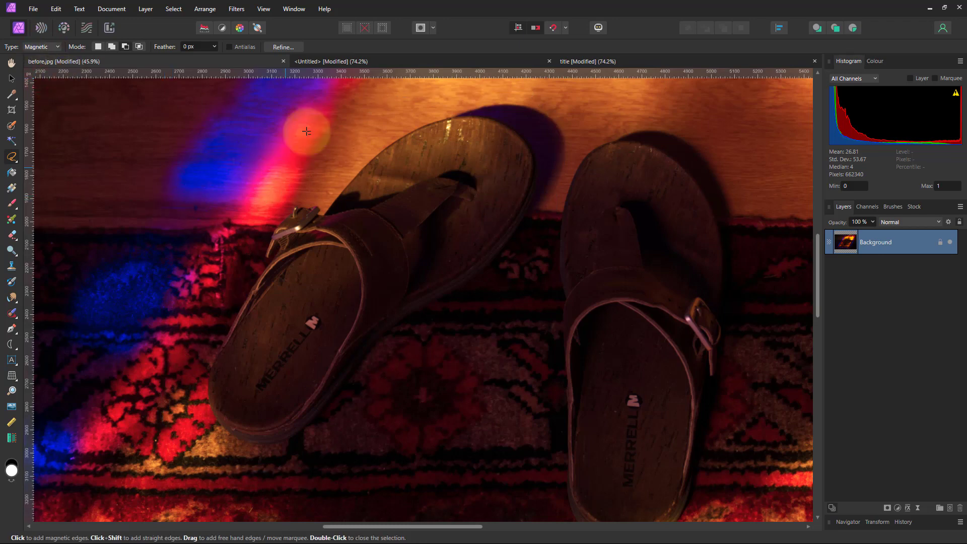
left_click(326, 212)
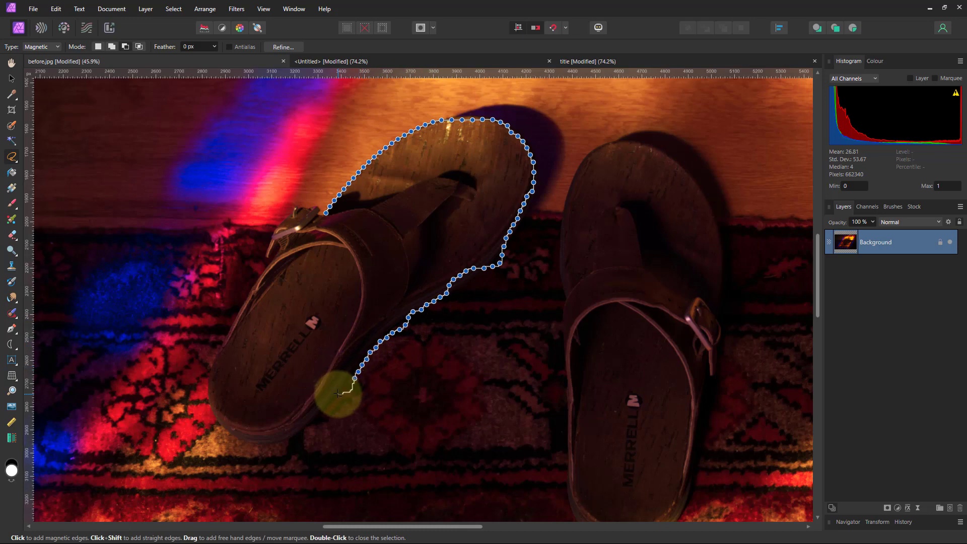
key("Escape")
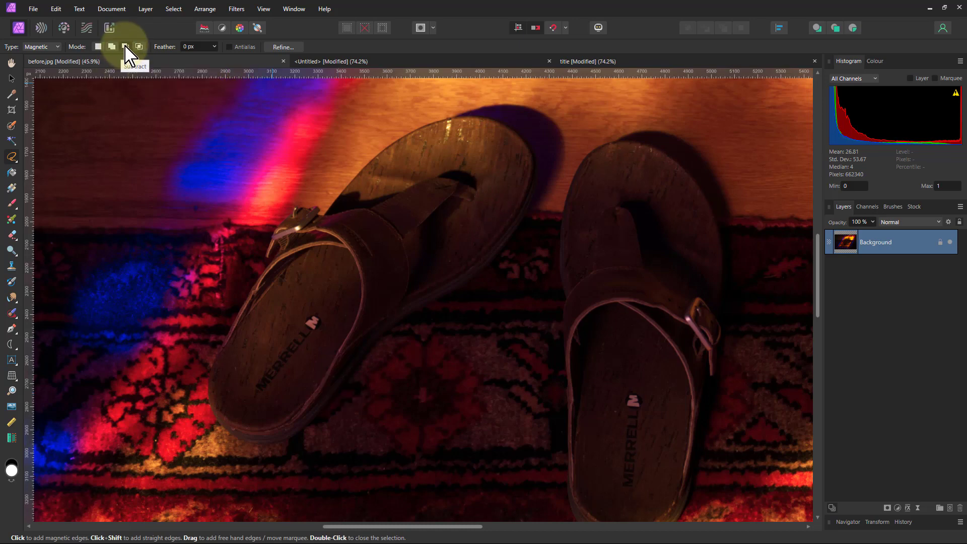
- Set the selection type to Polygonal and try a few straight segments along the left sandal's upper edge from the buckle
left_click(56, 46)
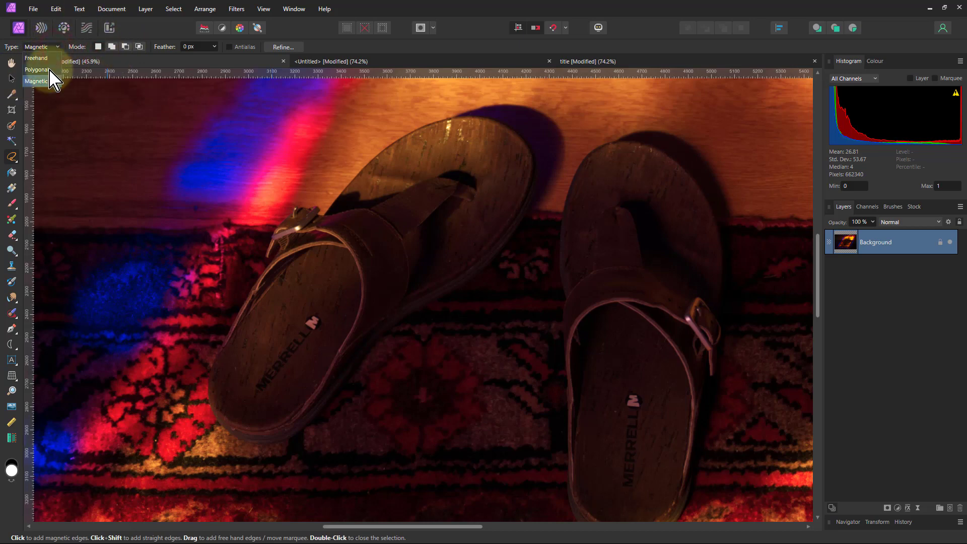
left_click(37, 69)
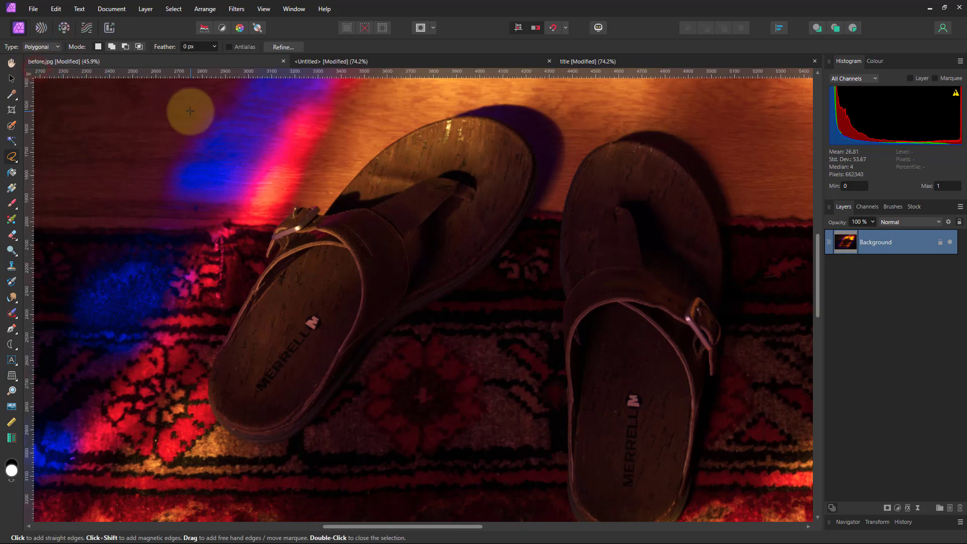
left_click(322, 214)
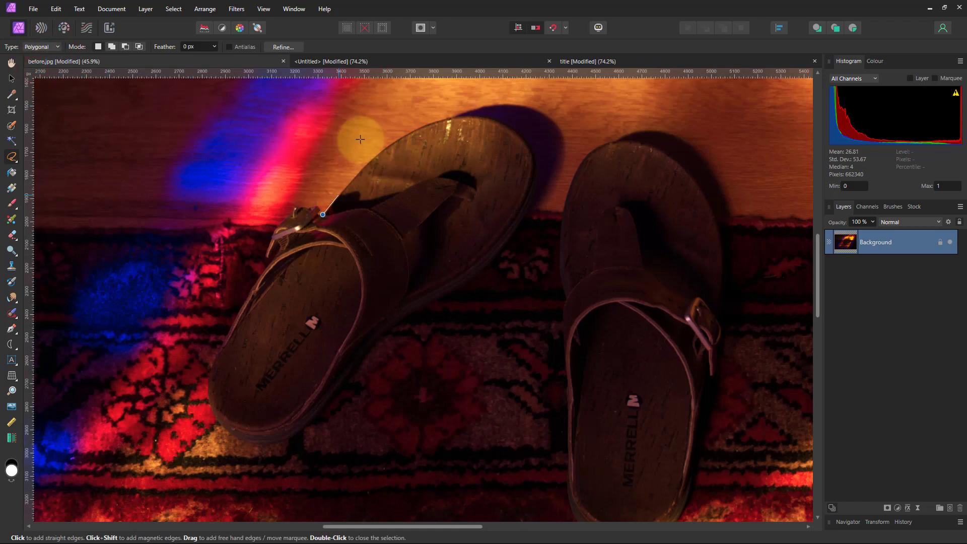
left_click(358, 172)
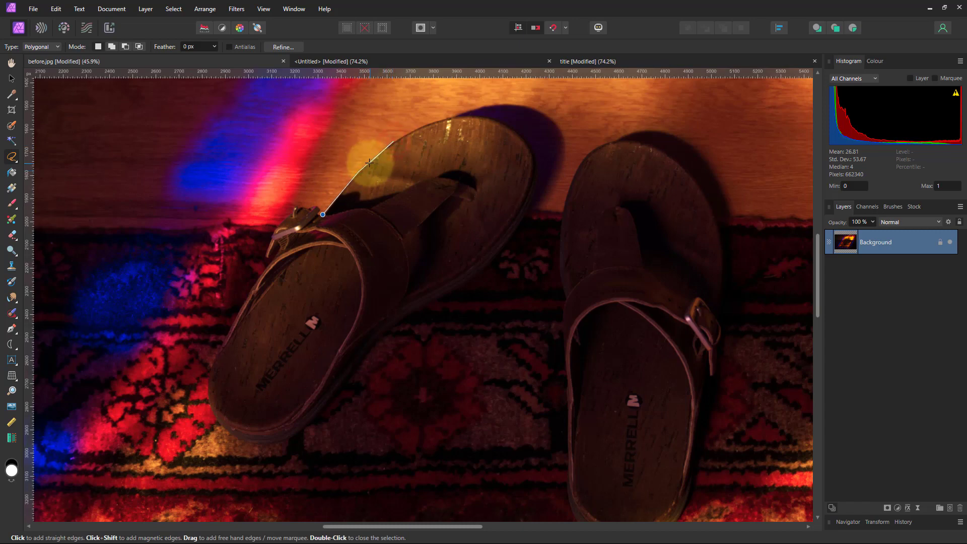
left_click(393, 141)
scroll(282, 81, "up", 3)
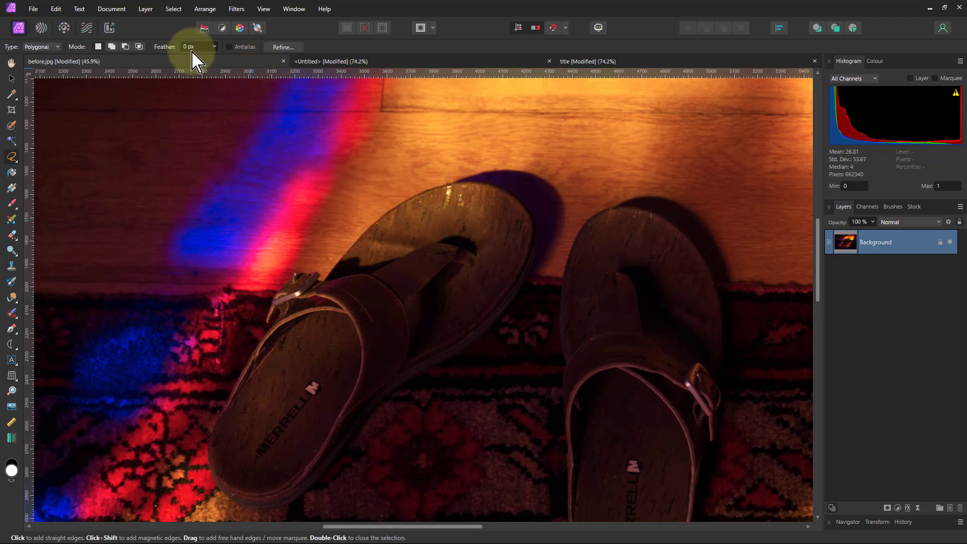
- Set the selection's feather to 3 px and enable antialiasing
left_click(215, 47)
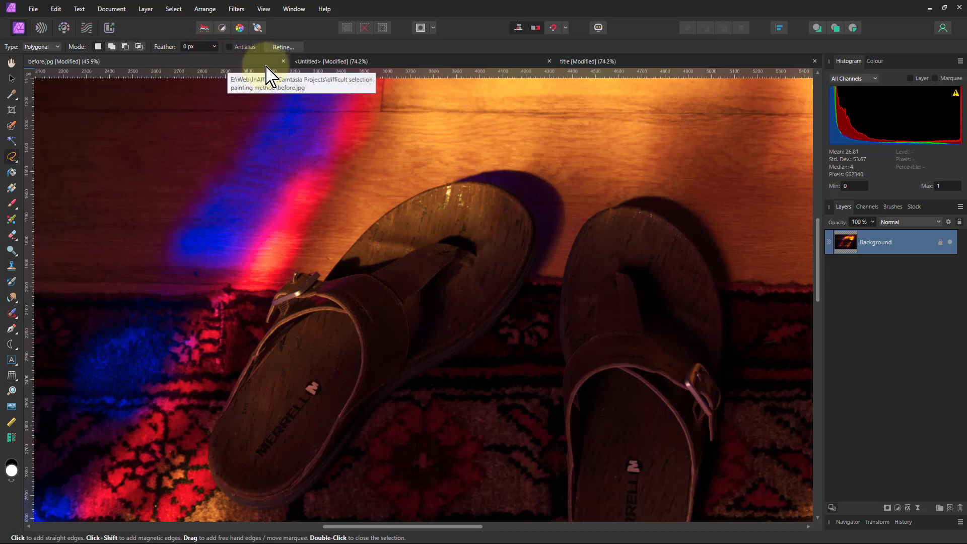
left_click(216, 48)
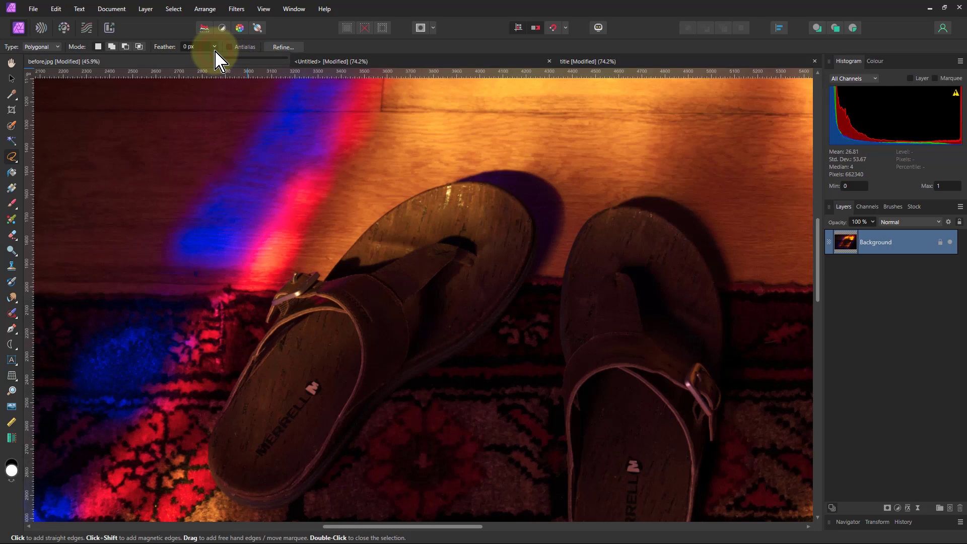
left_click_drag(216, 58, 214, 58)
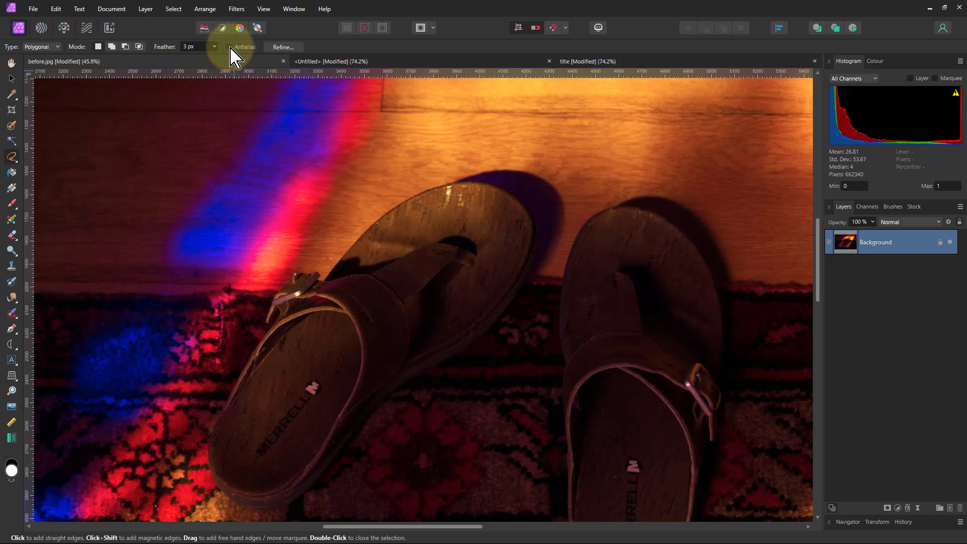
left_click(249, 49)
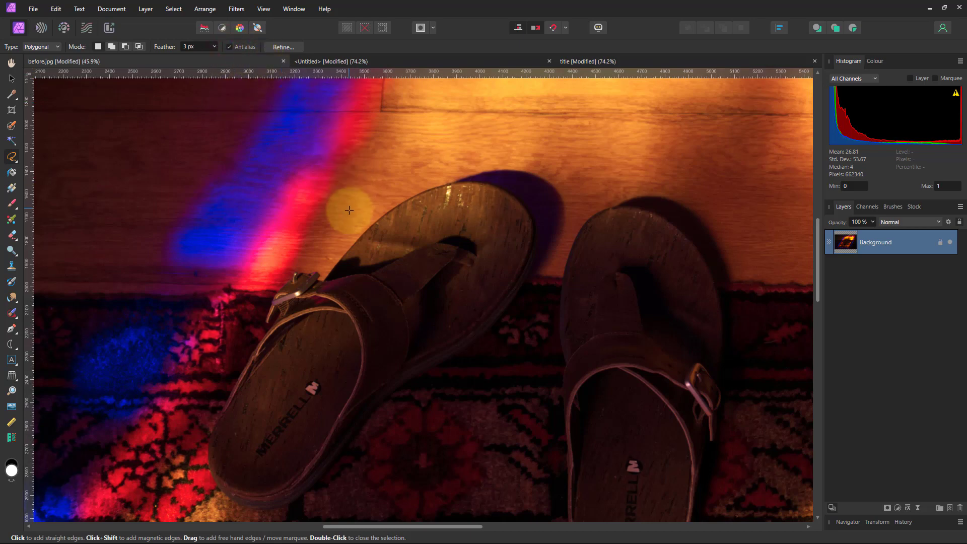
- Outline the left sandal's front half with straight polygonal segments, from the buckle around the toe to the lower edge, and close the selection
left_click(324, 279)
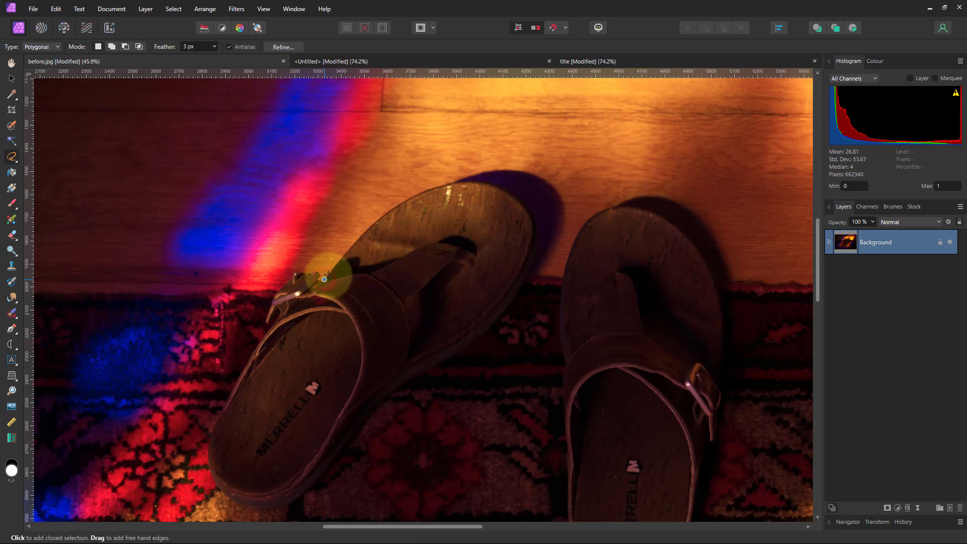
left_click(349, 247)
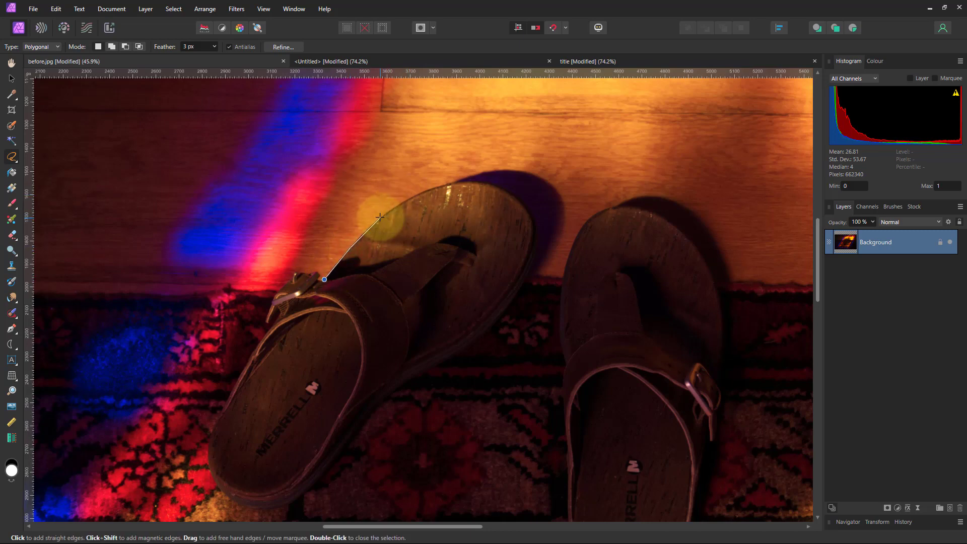
left_click(380, 218)
left_click(415, 197)
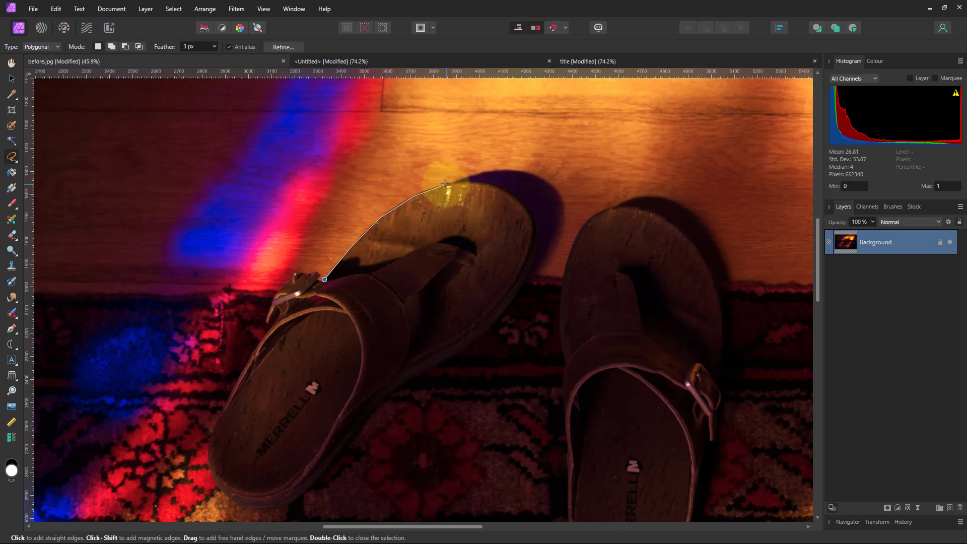
left_click(446, 184)
left_click(479, 182)
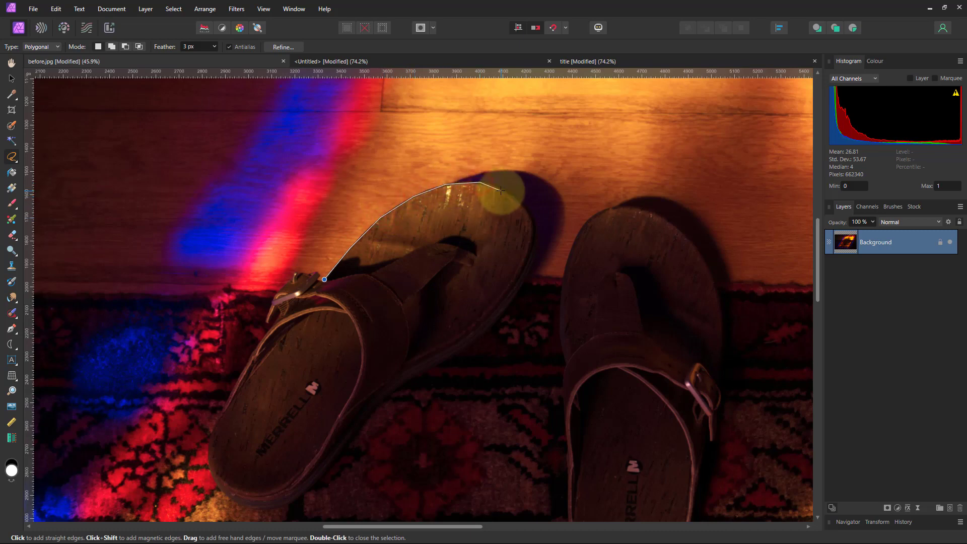
left_click(506, 190)
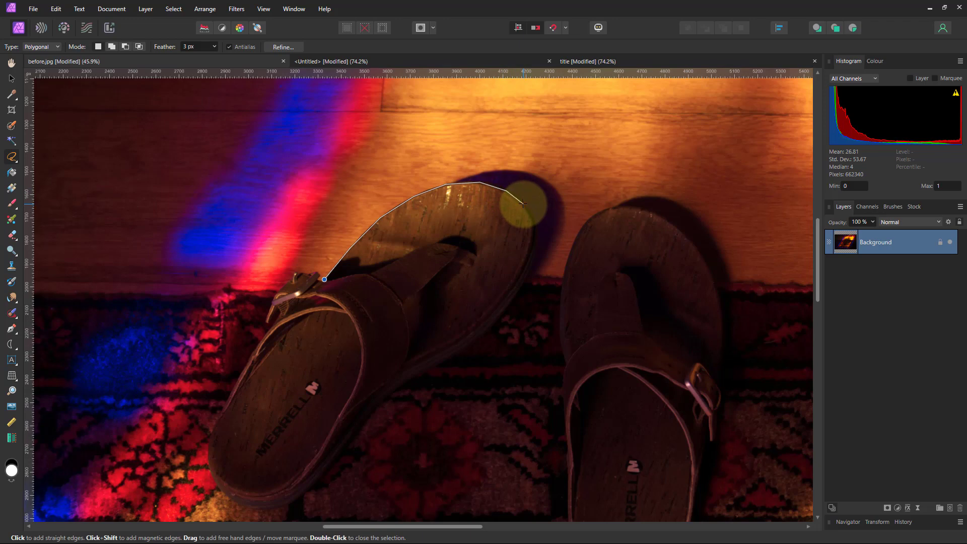
left_click(535, 220)
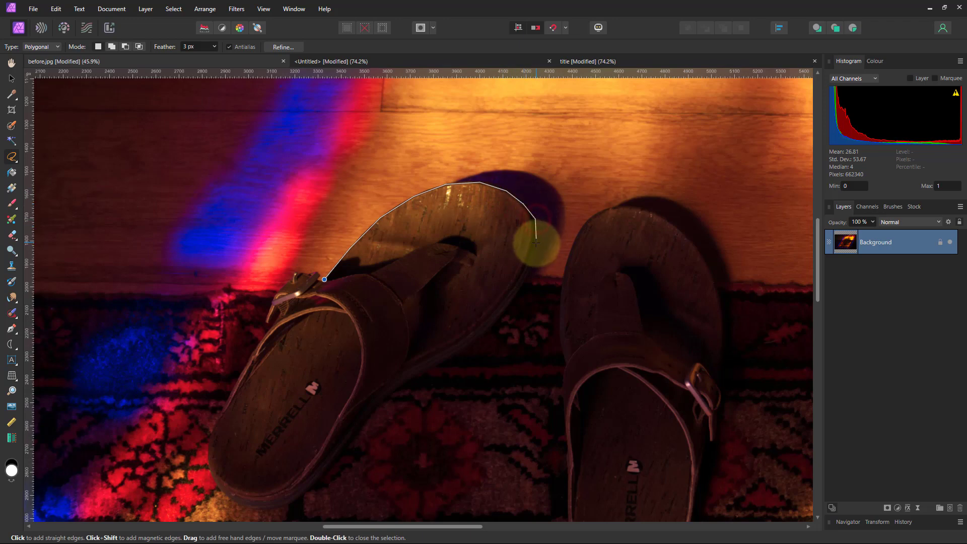
left_click(538, 246)
left_click(526, 281)
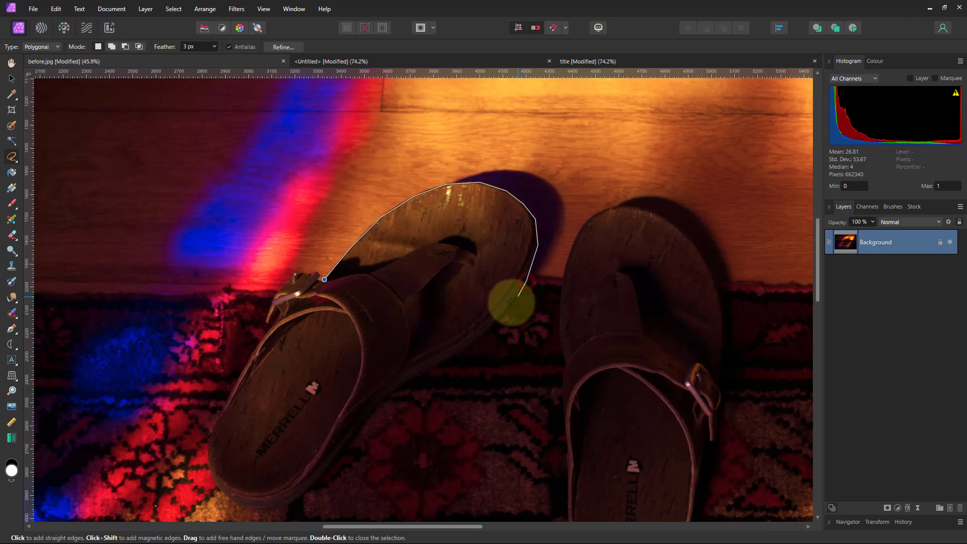
left_click(502, 313)
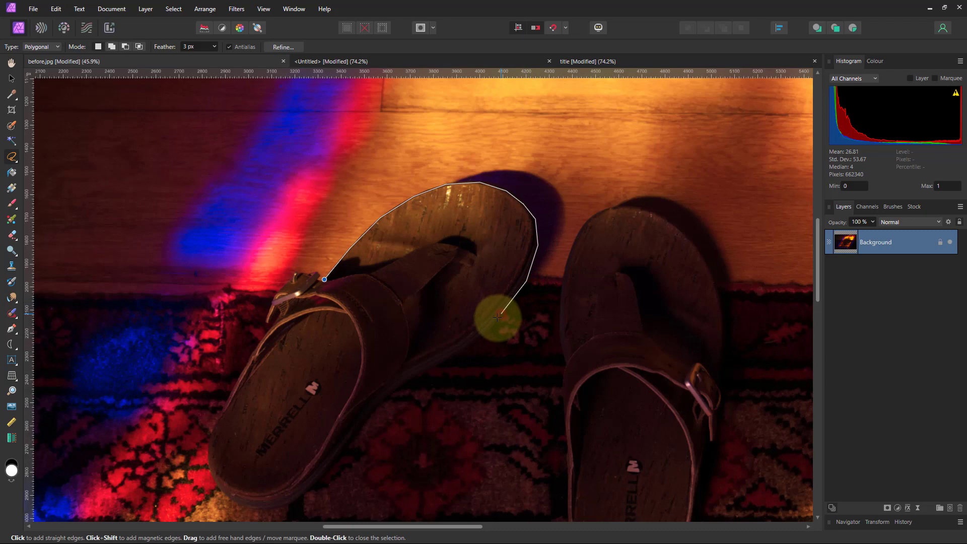
left_click(470, 344)
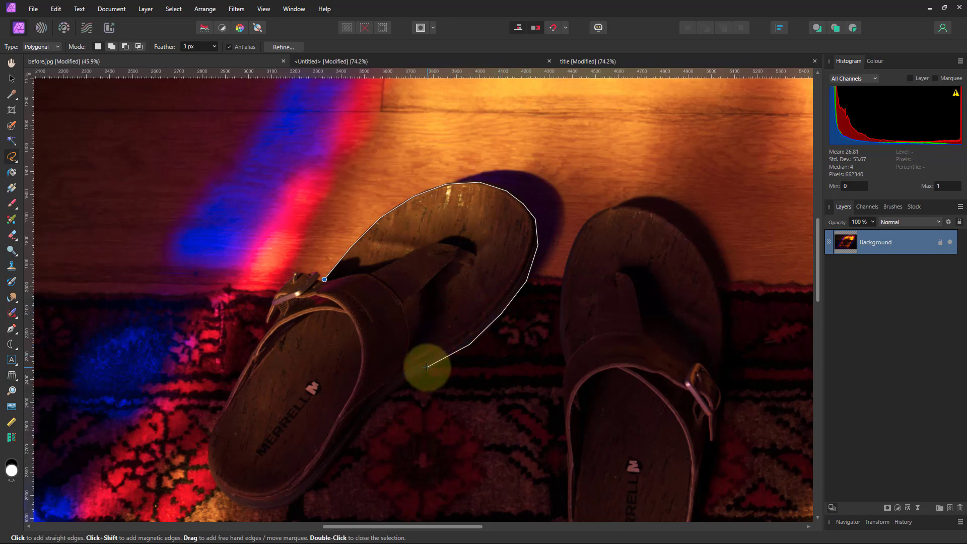
double_click(427, 366)
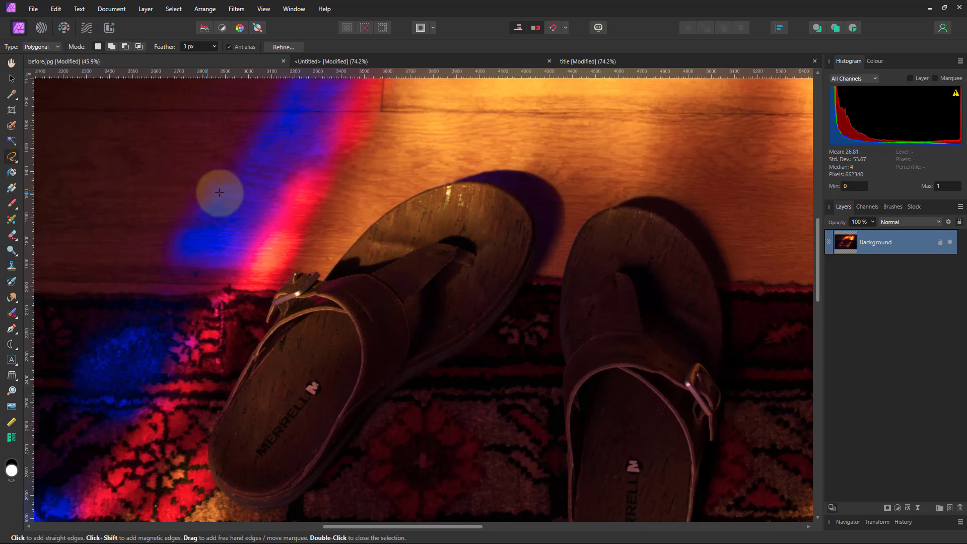
- Start a Pen Tool curve at the left sandal's buckle and place the first nodes along its upper edge
scroll(286, 271, "down", 1)
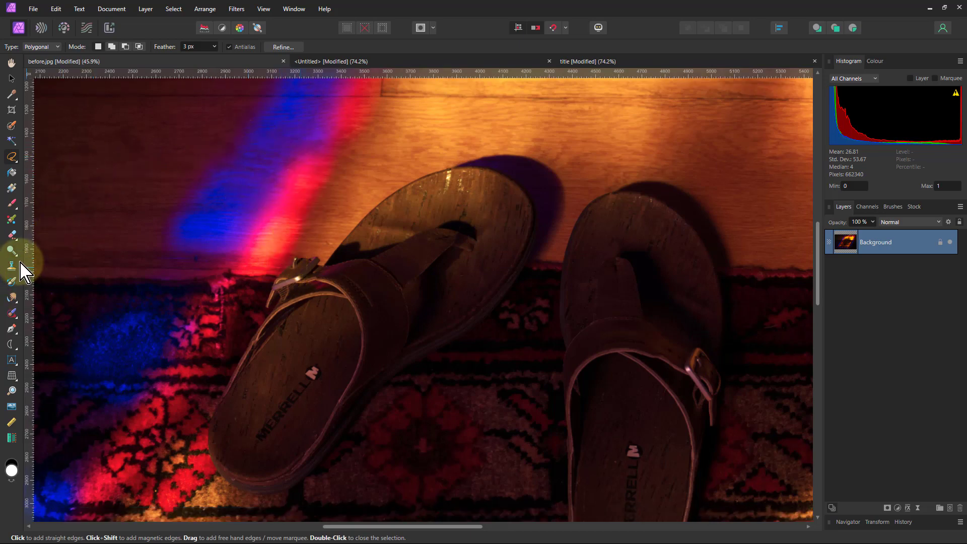
left_click(11, 328)
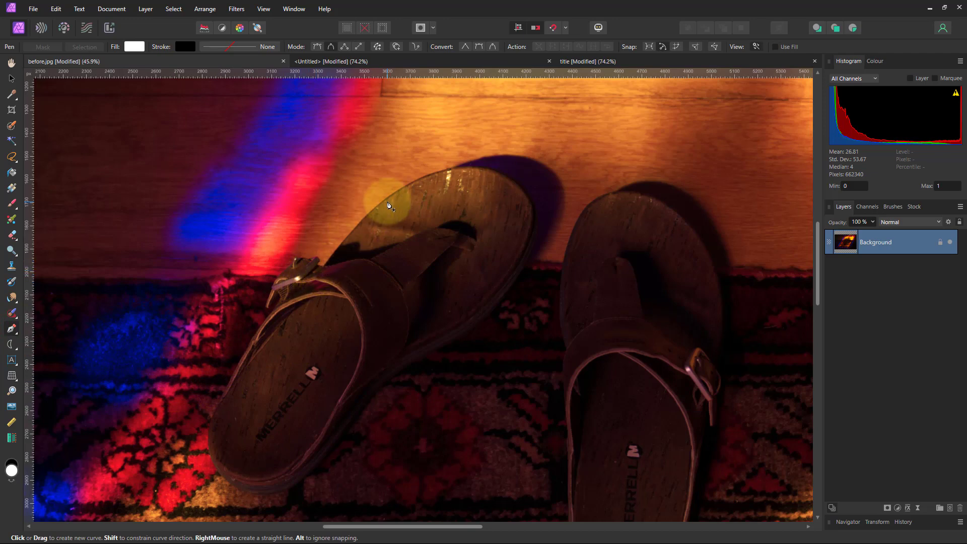
left_click(325, 265)
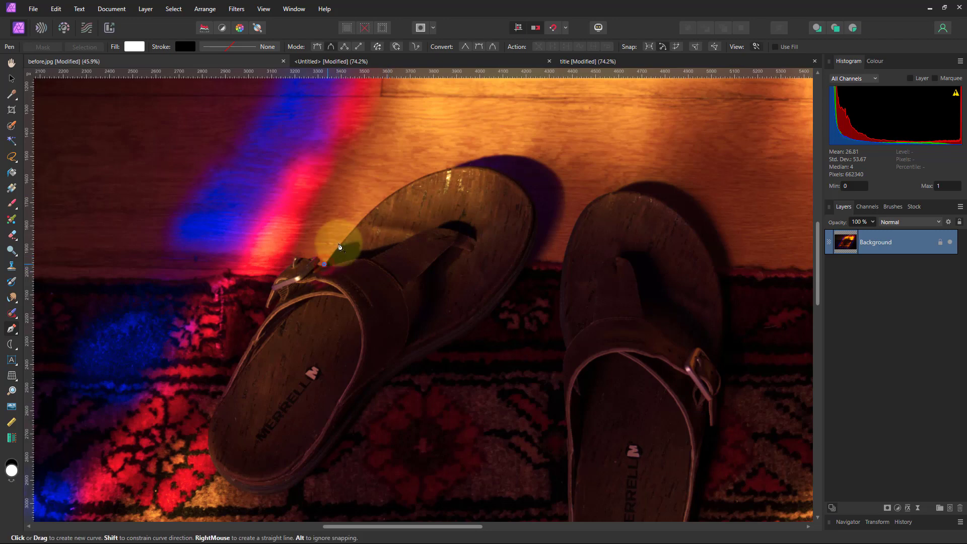
left_click(346, 237)
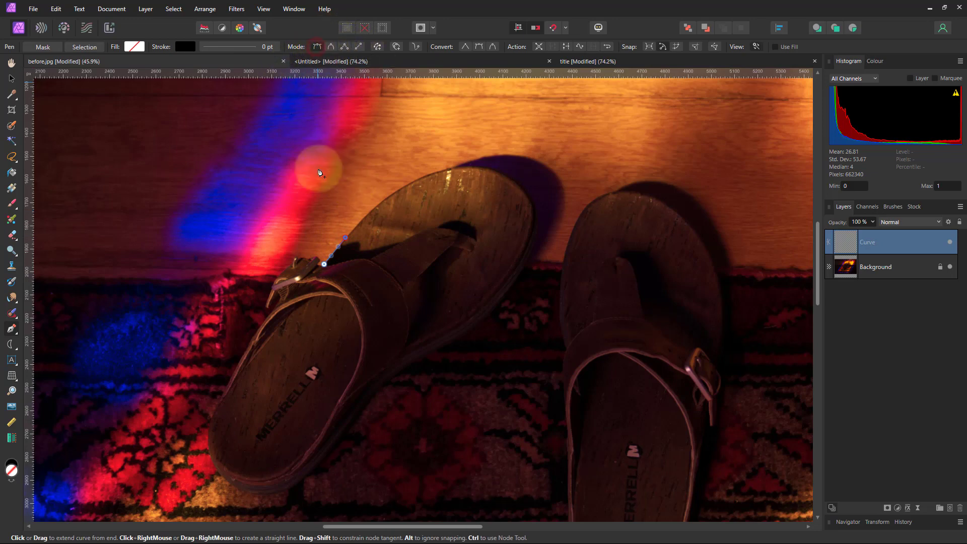
left_click(369, 212)
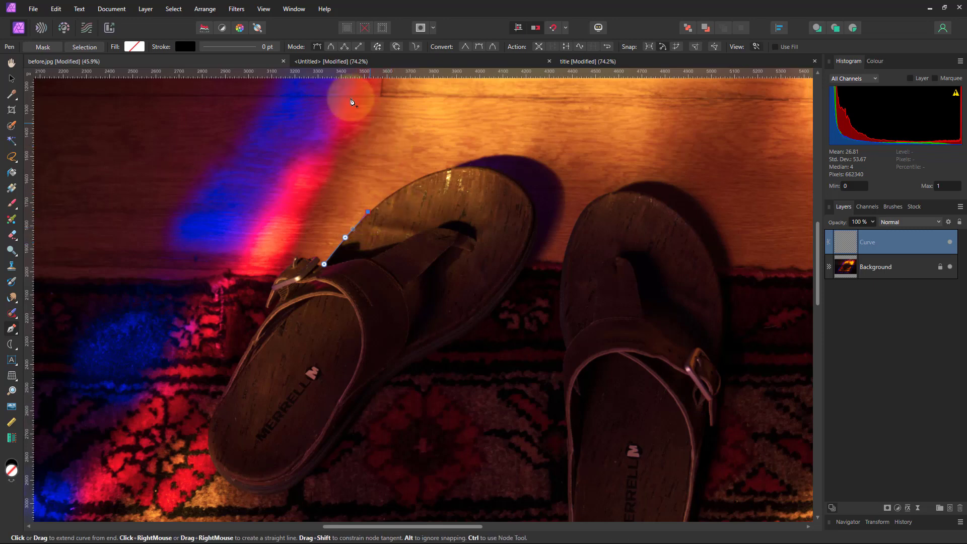
- Set the Pen Tool to Smart mode and extend the curve along the left sandal's upper edge and around the toe
left_click(331, 46)
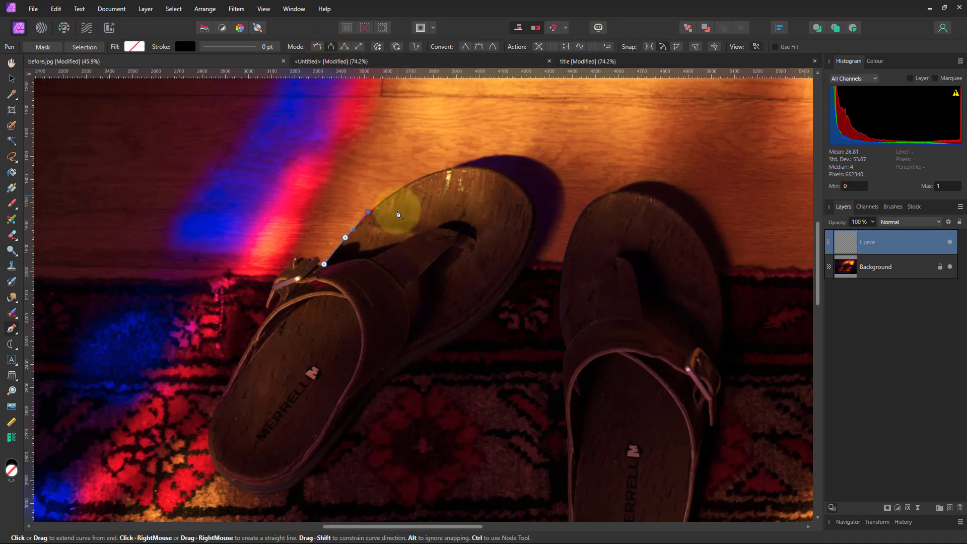
left_click(399, 189)
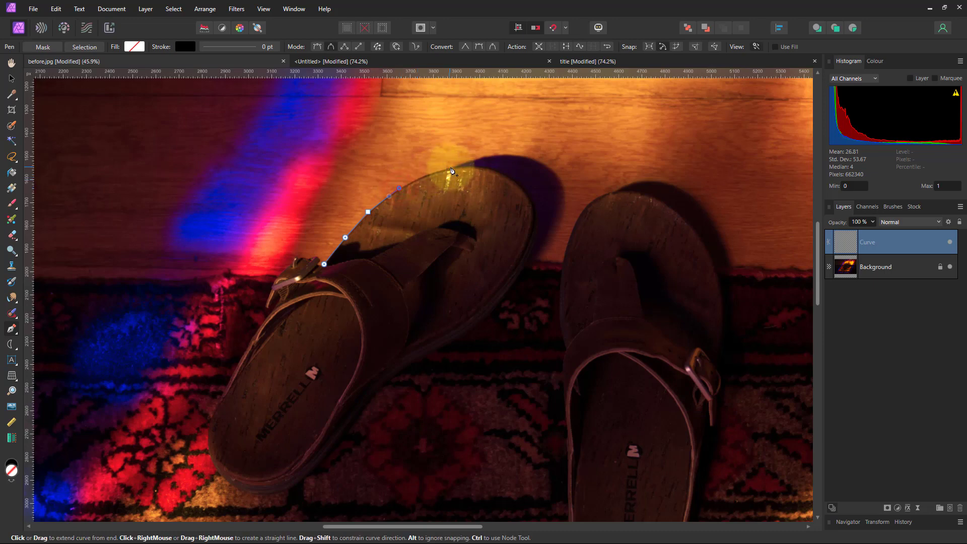
left_click(451, 168)
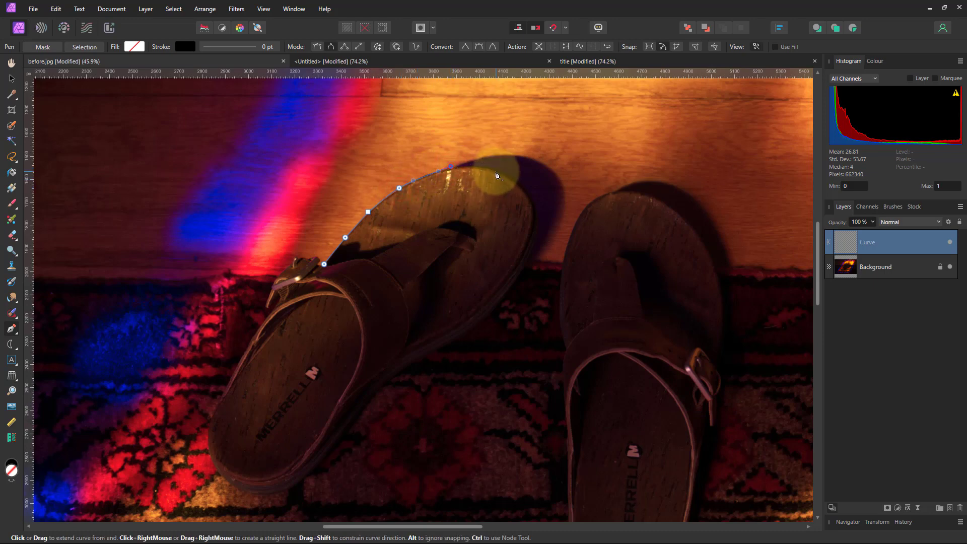
left_click(505, 173)
left_click(522, 190)
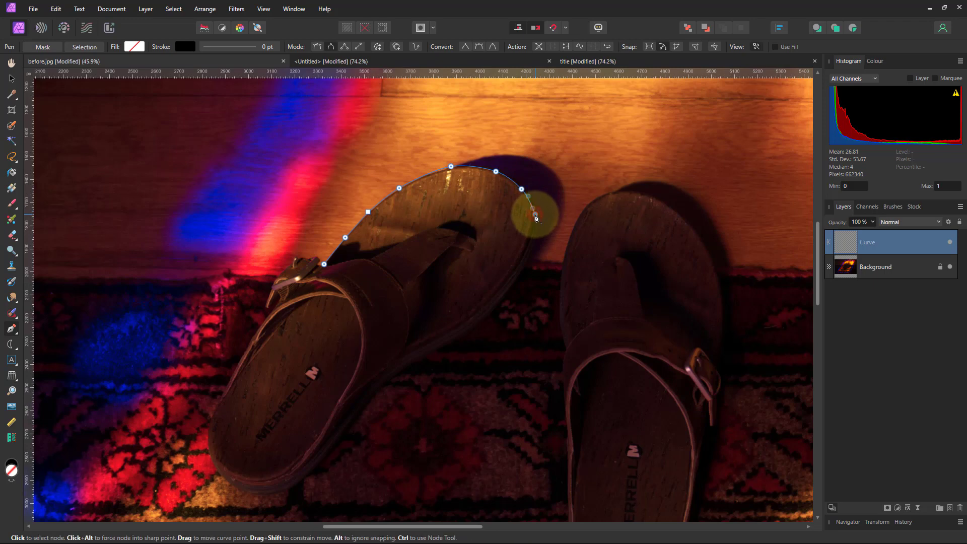
left_click(535, 214)
- Continue the curve from the toe down the left sandal's outer sole edge to the narrow middle of the sole
scroll(466, 317, "down", 2)
scroll(466, 317, "down", 3)
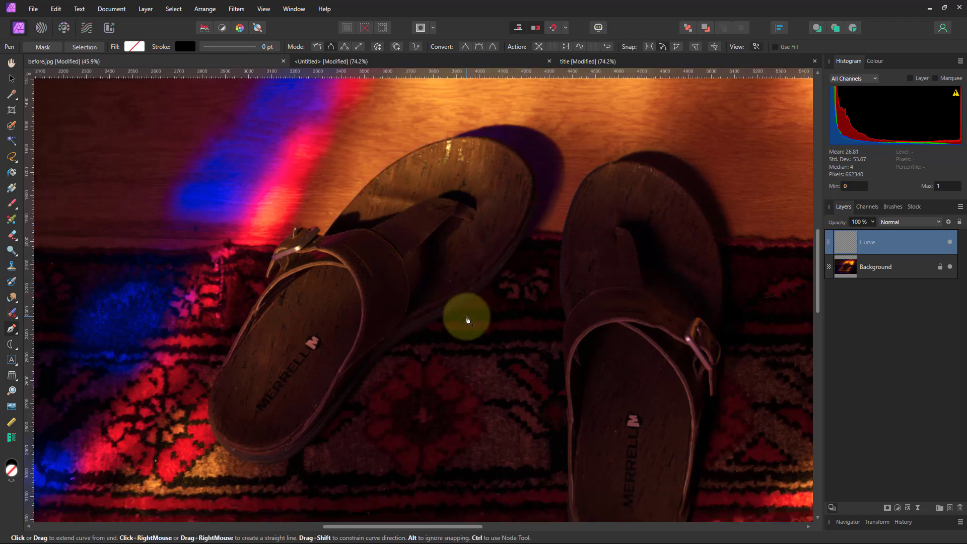
scroll(471, 302, "up", 3)
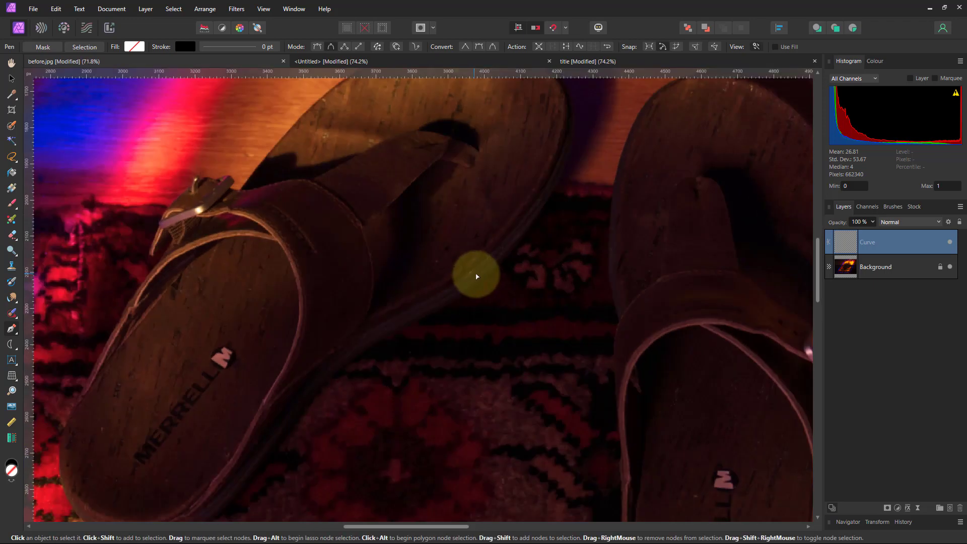
left_click(564, 169)
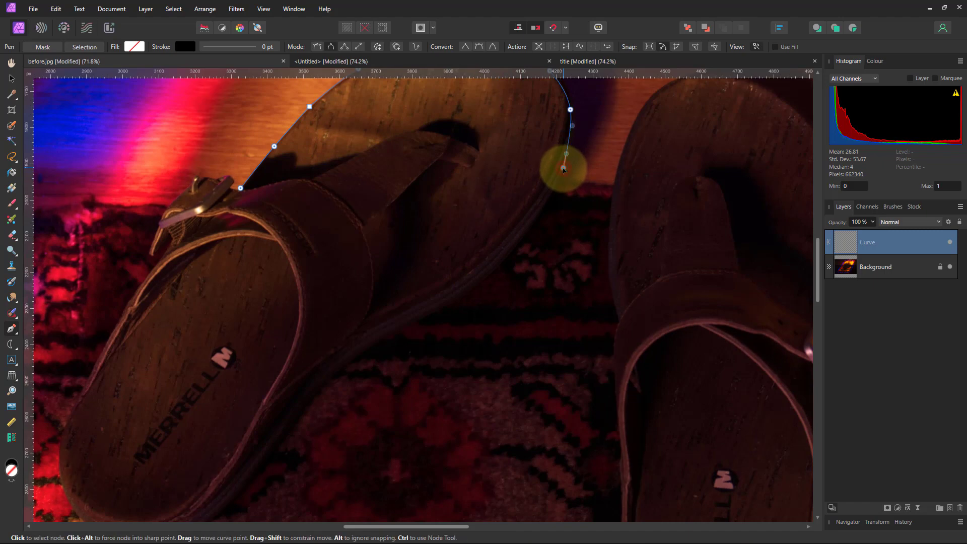
left_click(539, 215)
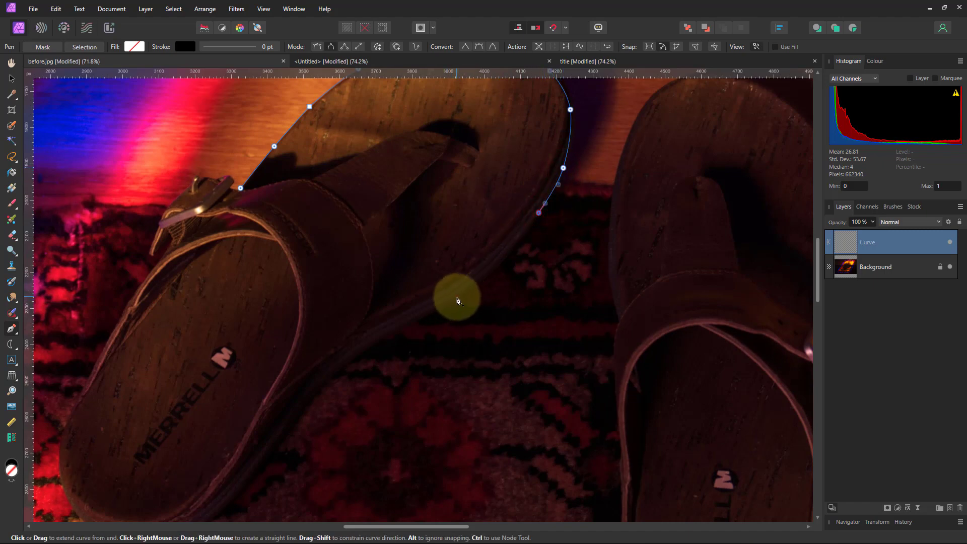
left_click(457, 296)
left_click(378, 341)
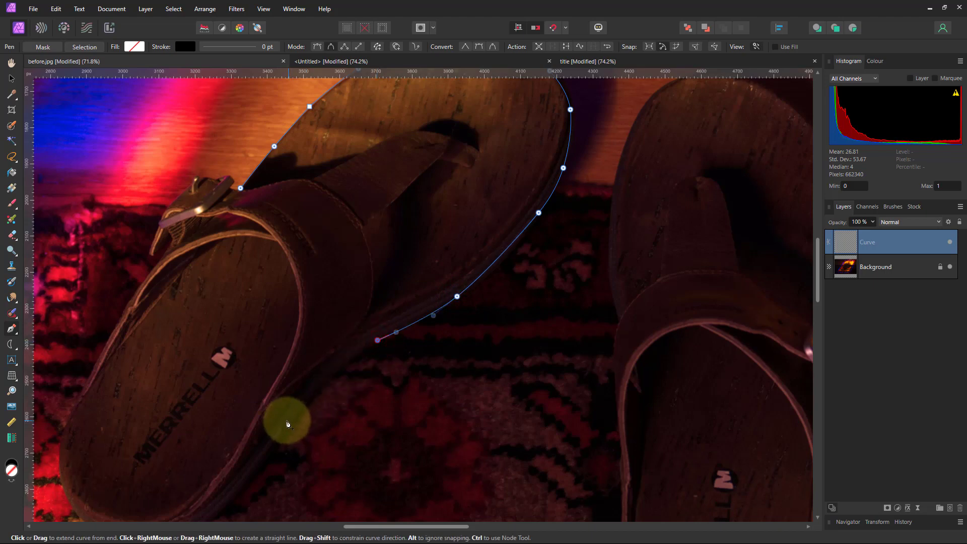
- Trace the left sandal's rear sole edge from the middle of the sole around the heel
scroll(277, 428, "down", 2)
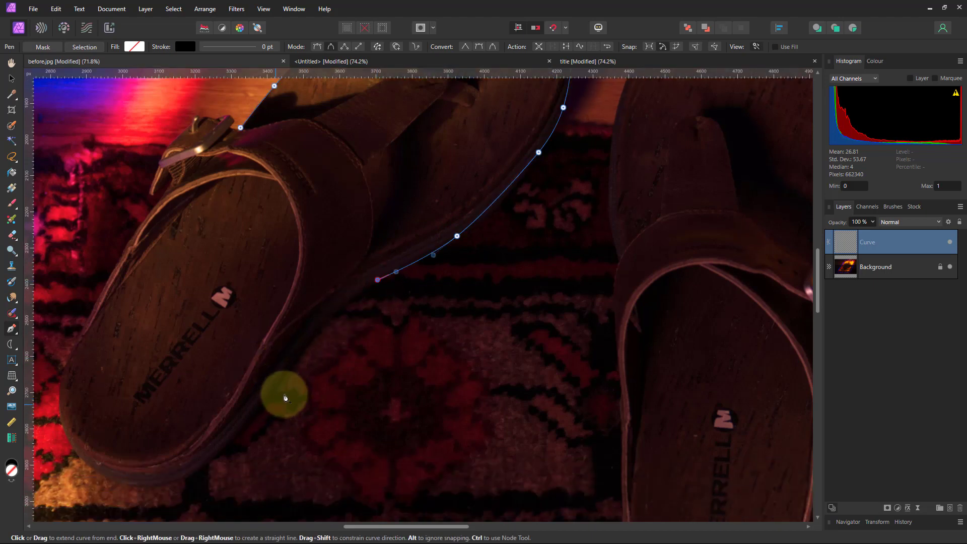
left_click(292, 367)
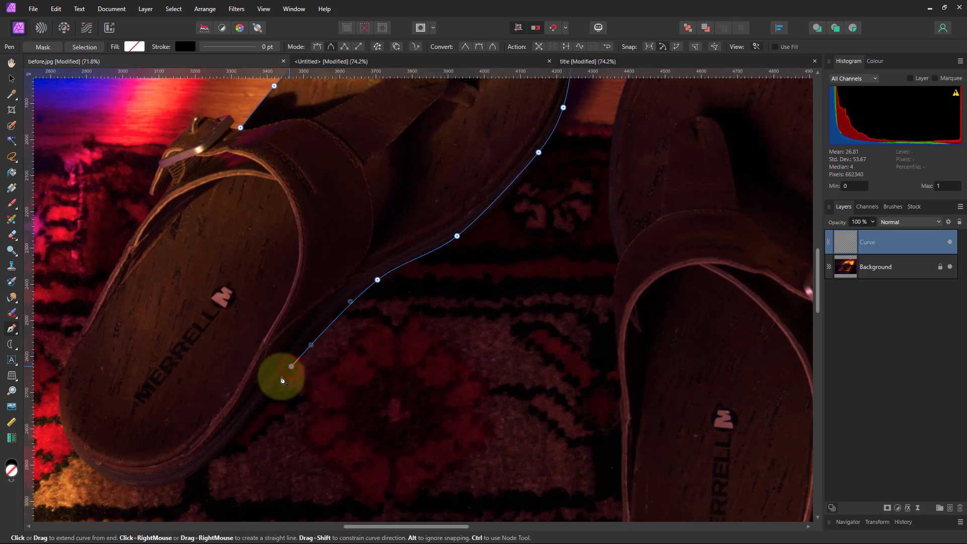
left_click(225, 447)
left_click(171, 484)
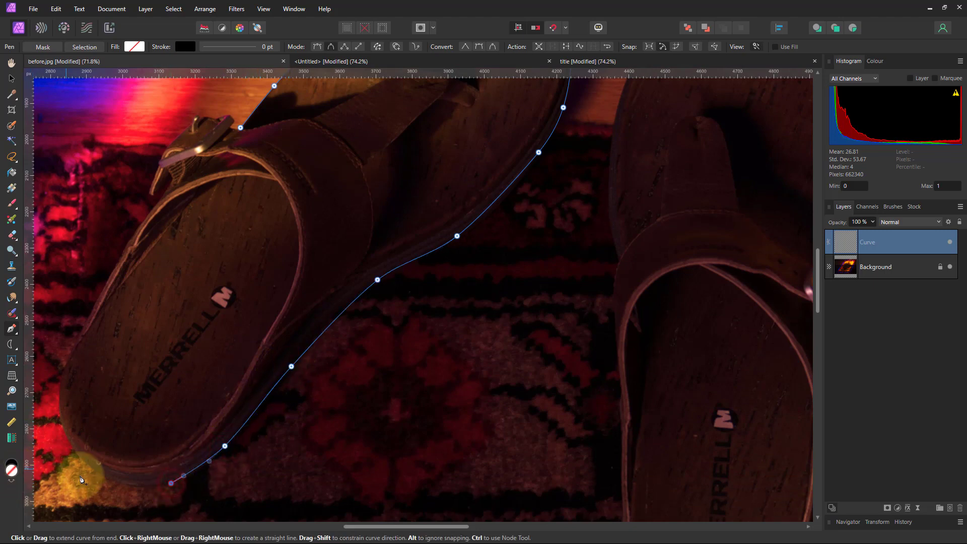
left_click(109, 483)
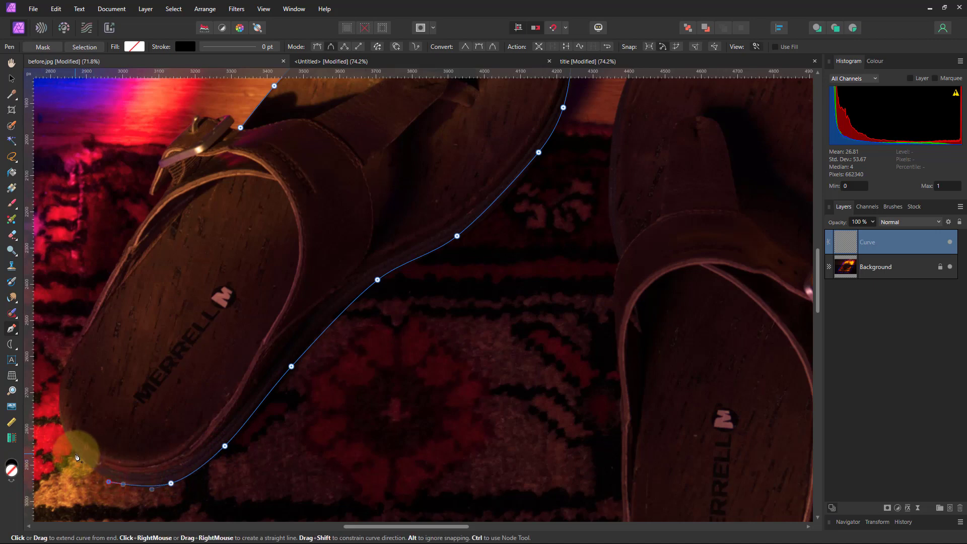
left_click(68, 440)
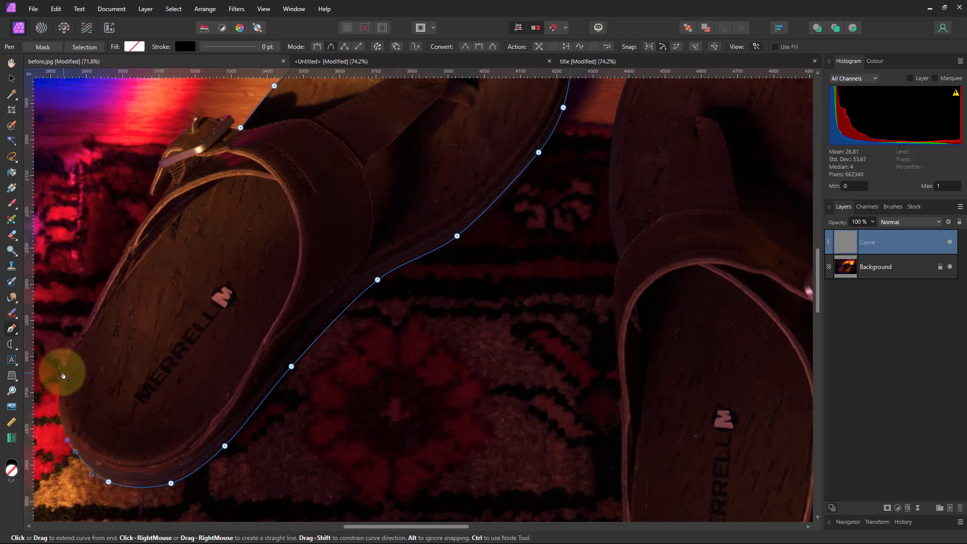
- Extend the curve from the heel up the buckle side of the left sandal and into the gap beneath the strap end
left_click(62, 373)
left_click(93, 320)
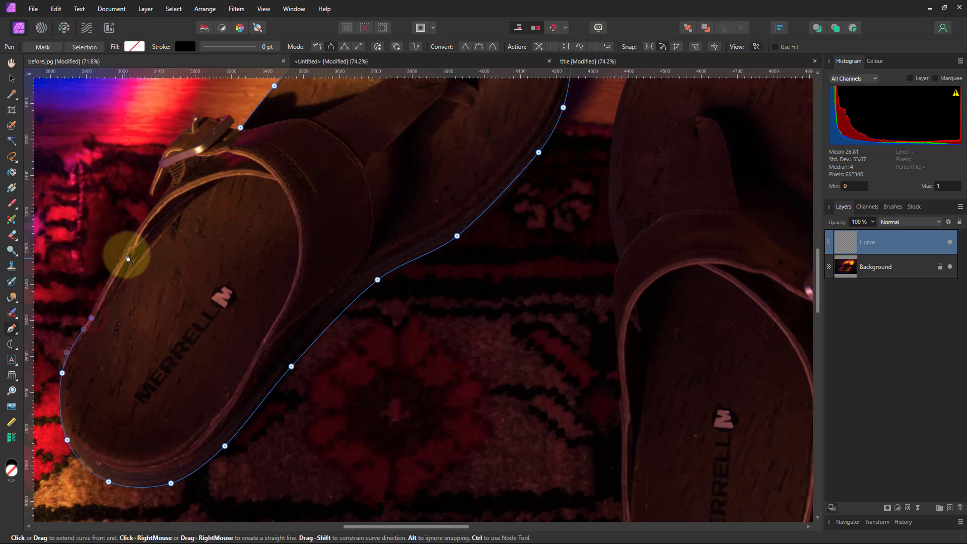
left_click(121, 259)
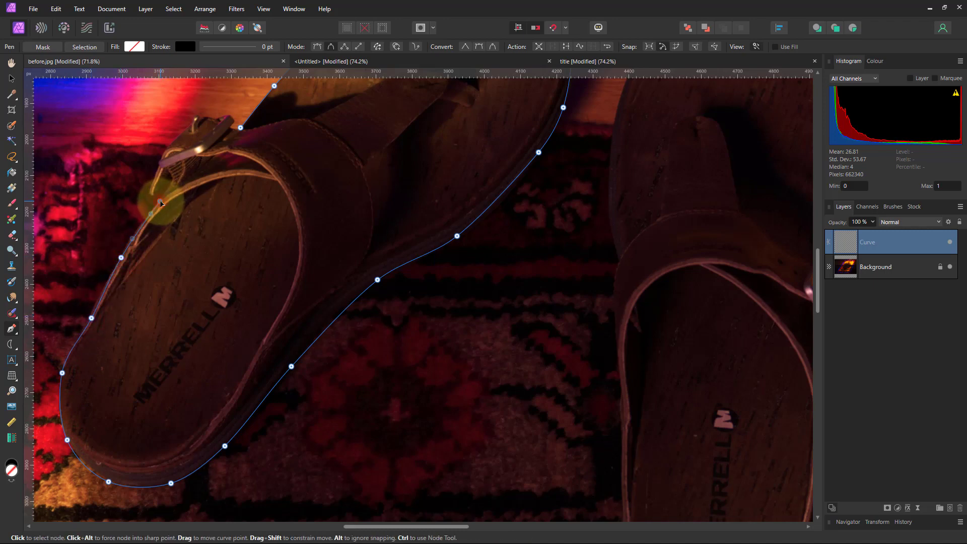
left_click(170, 182)
left_click(168, 172)
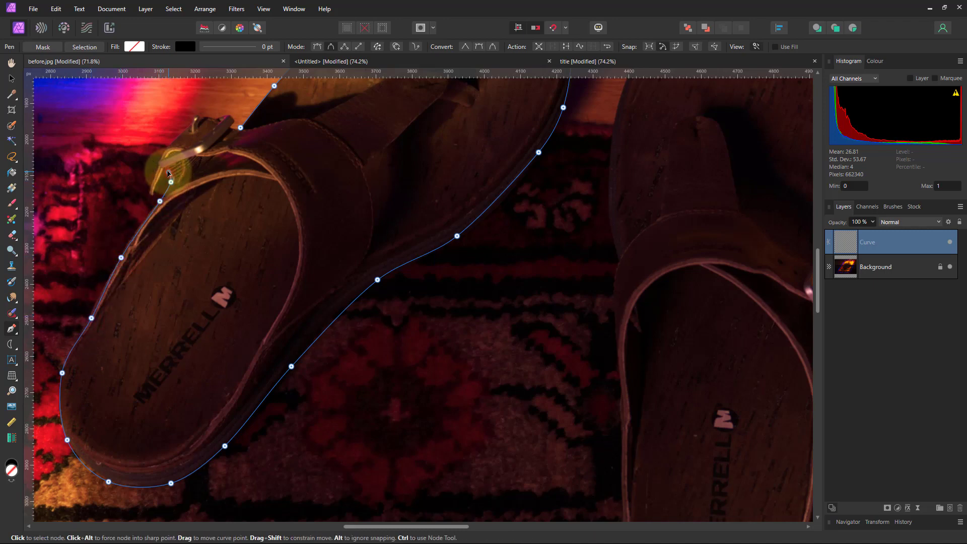
left_click(161, 185)
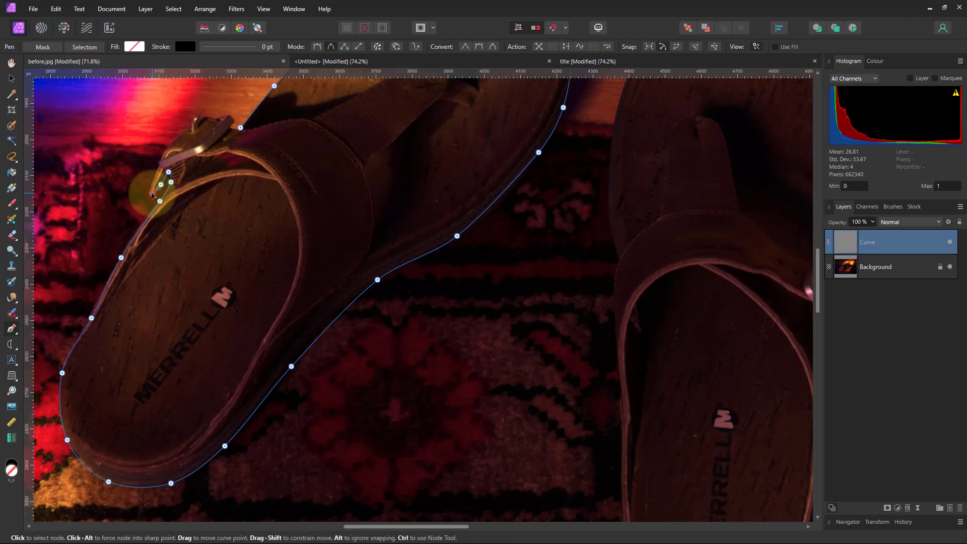
- Trace closely spaced nodes around the strap end and buckle, and close the curve at its starting node
left_click(160, 161)
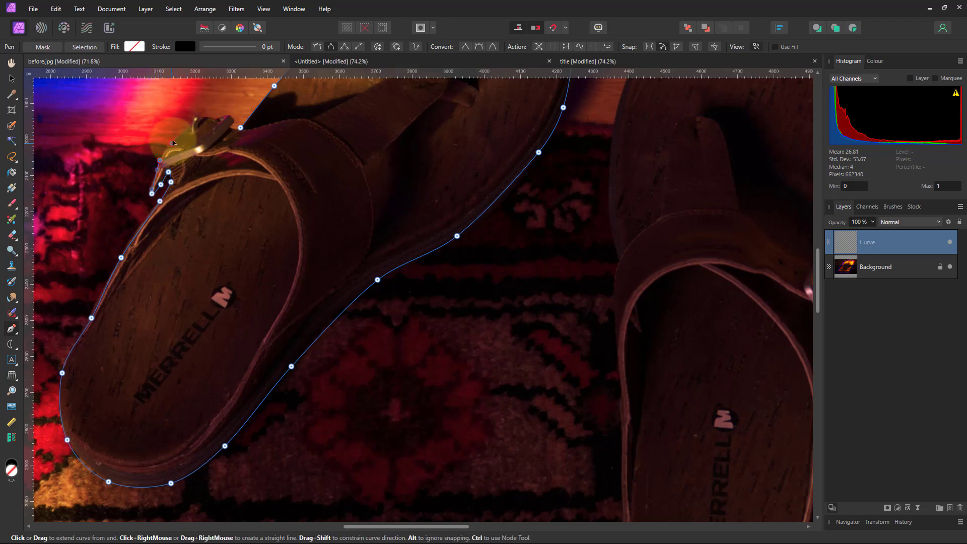
left_click_drag(193, 128, 228, 118)
left_click(196, 115)
left_click(227, 114)
left_click(235, 117)
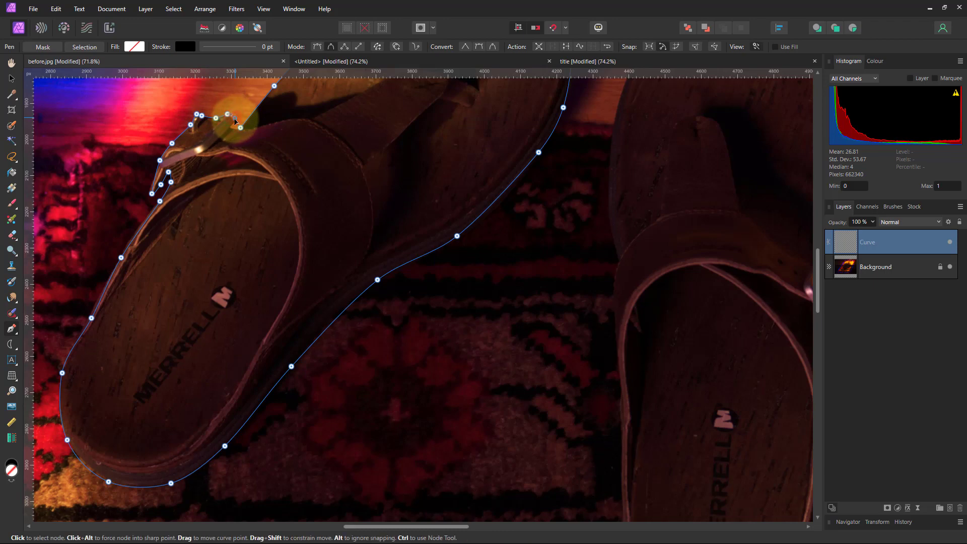
left_click(230, 126)
left_click(241, 129)
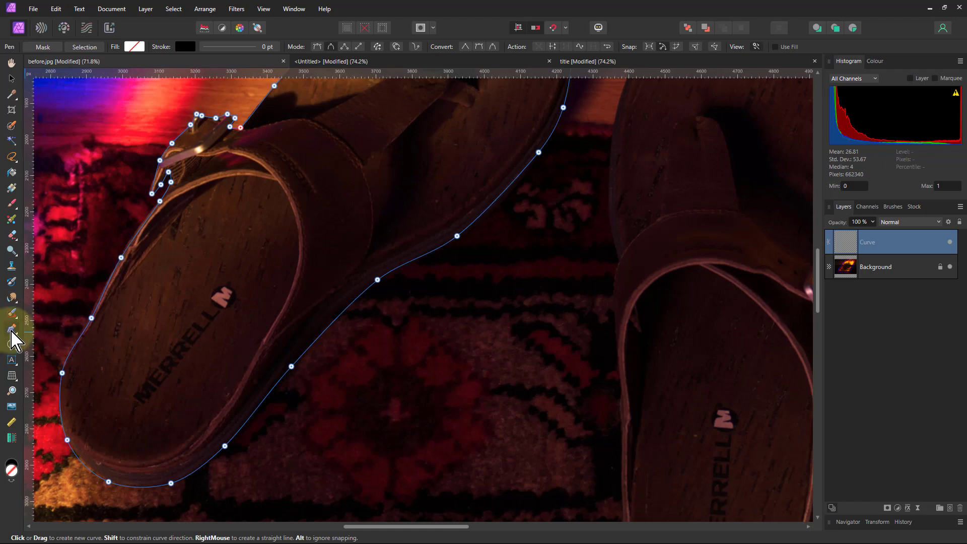
- Use the Node Tool to shift a node on the left sandal's buckle-side edge near the heel and adjust its handle to follow the edge
left_click(53, 344)
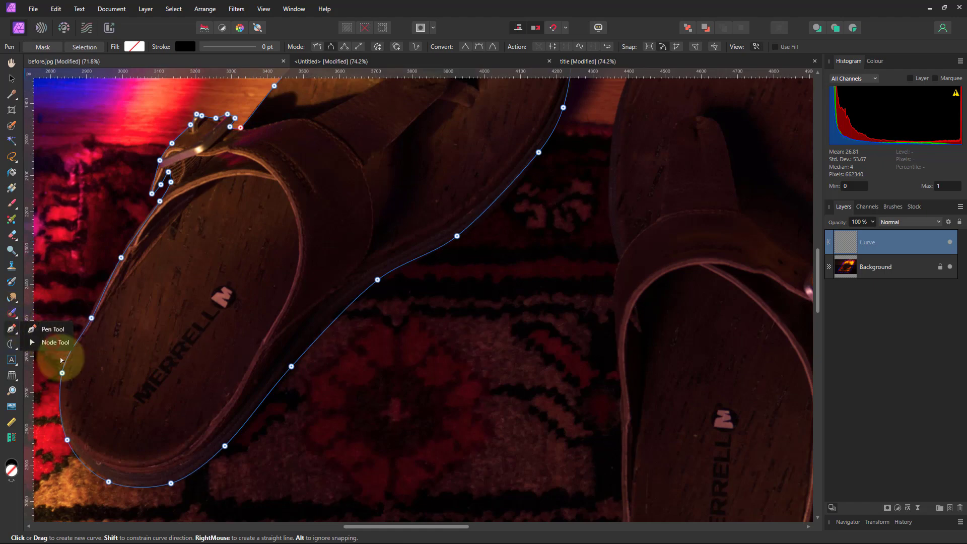
scroll(82, 324, "up", 3)
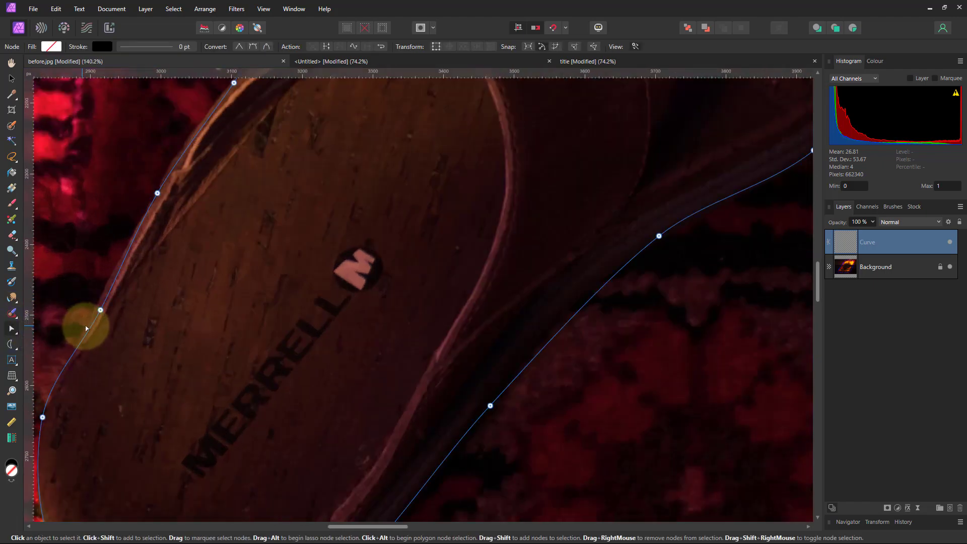
left_click(100, 311)
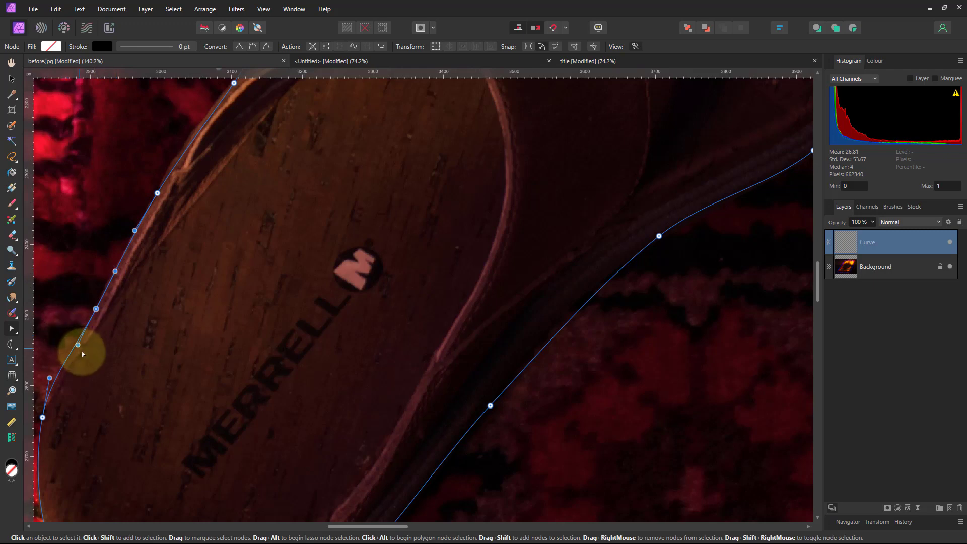
mouse_move(78, 344)
left_mouse_down()
mouse_move(80, 334)
mouse_move(80, 345)
left_mouse_up()
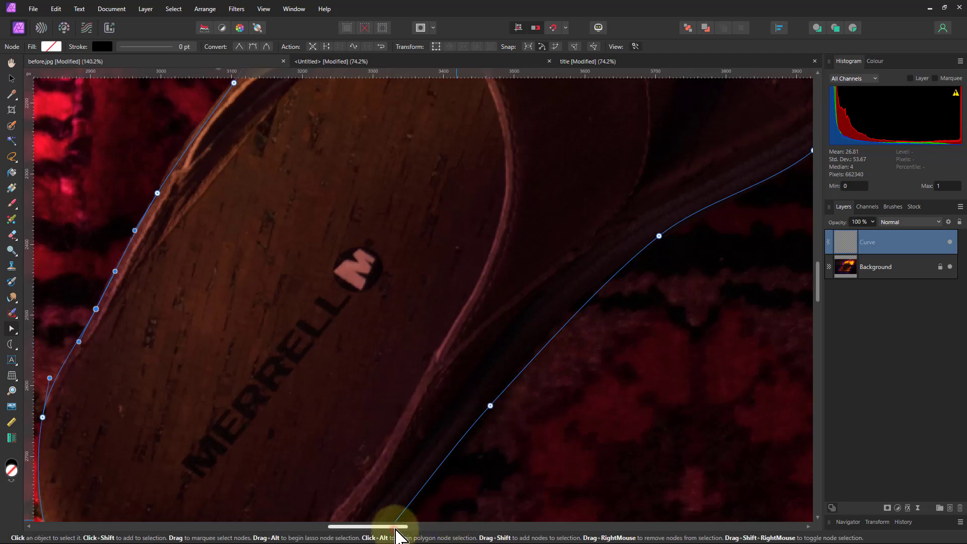
- Check the whole outline, switching to the View Tool to hide the curve's nodes and back to the Node Tool to show them
left_click_drag(396, 529, 448, 529)
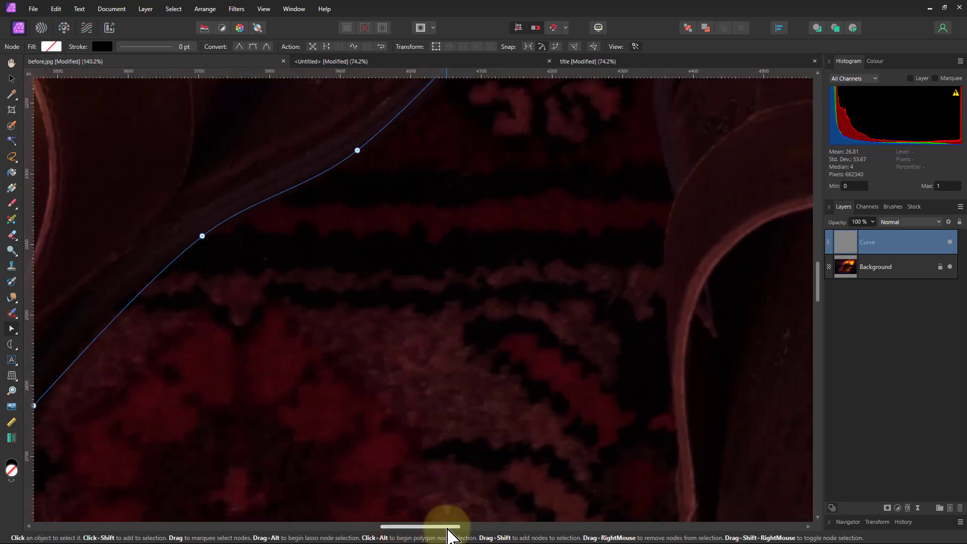
scroll(308, 337, "down", 5)
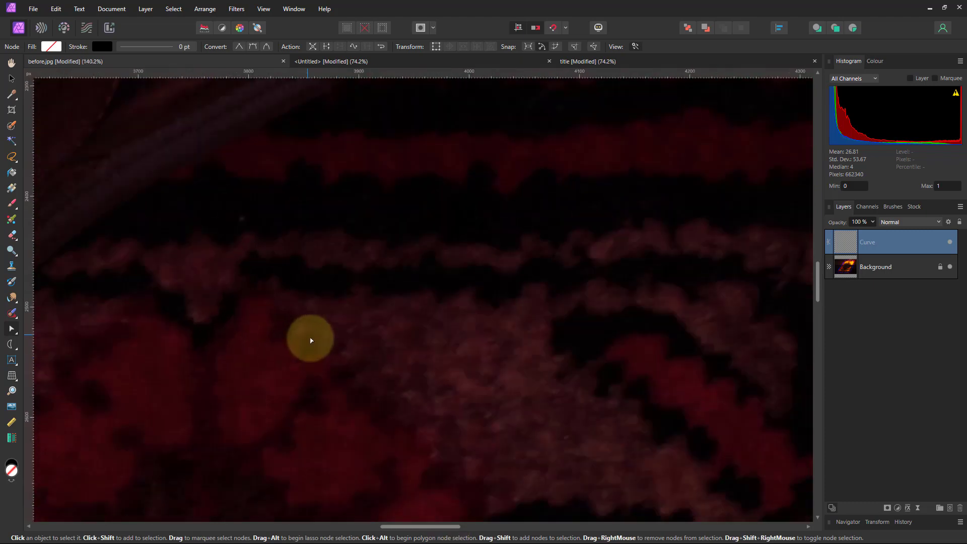
scroll(311, 342, "down", 3)
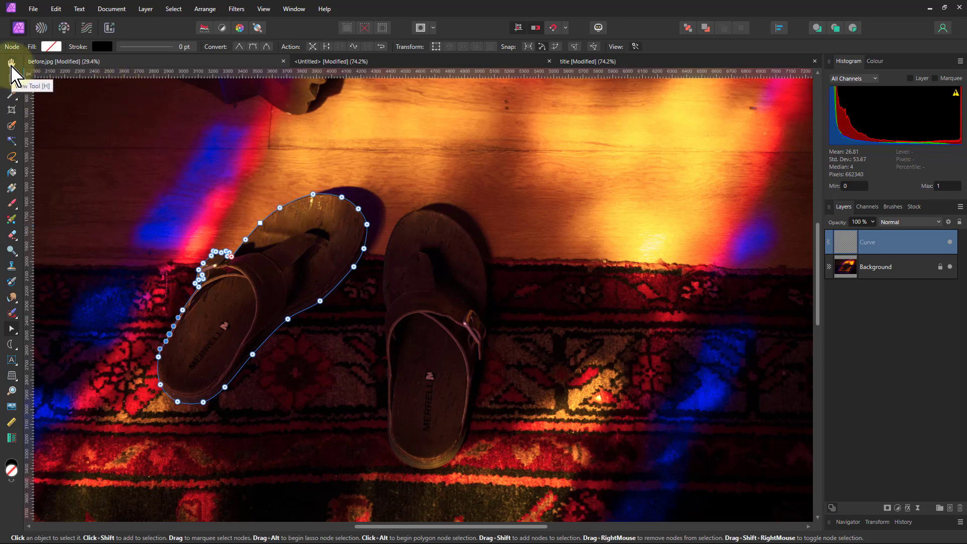
left_click(11, 64)
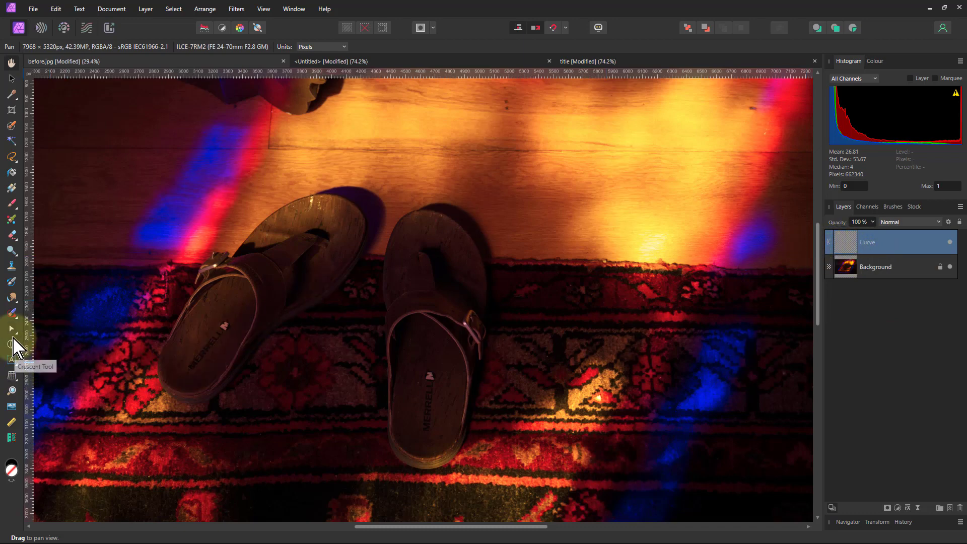
left_click(11, 329)
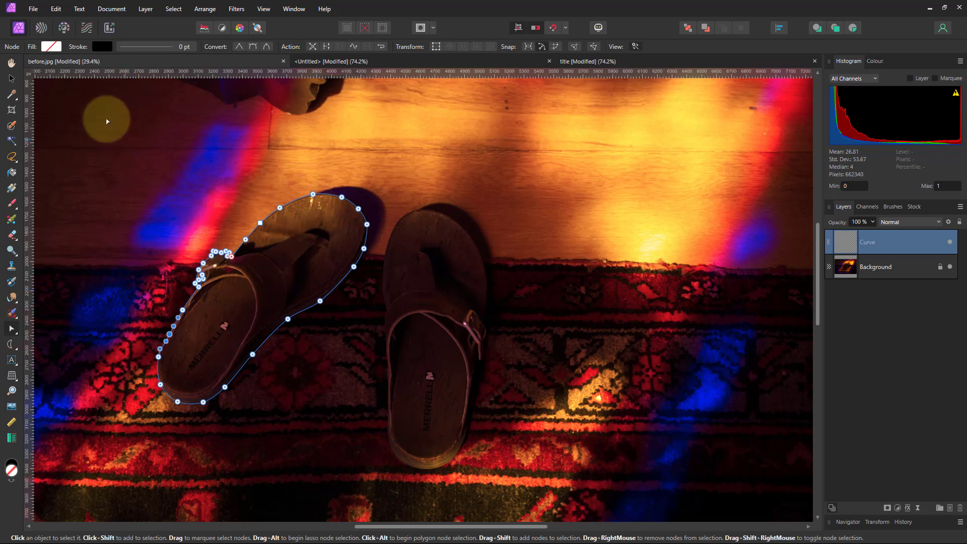
- Fill the closed curve around the left sandal with solid bright green
left_click(51, 46)
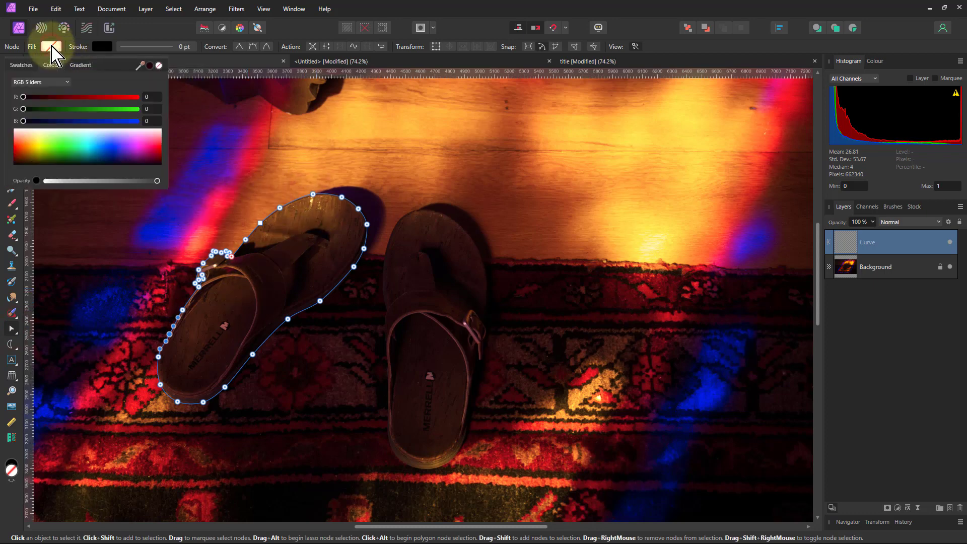
left_click(63, 147)
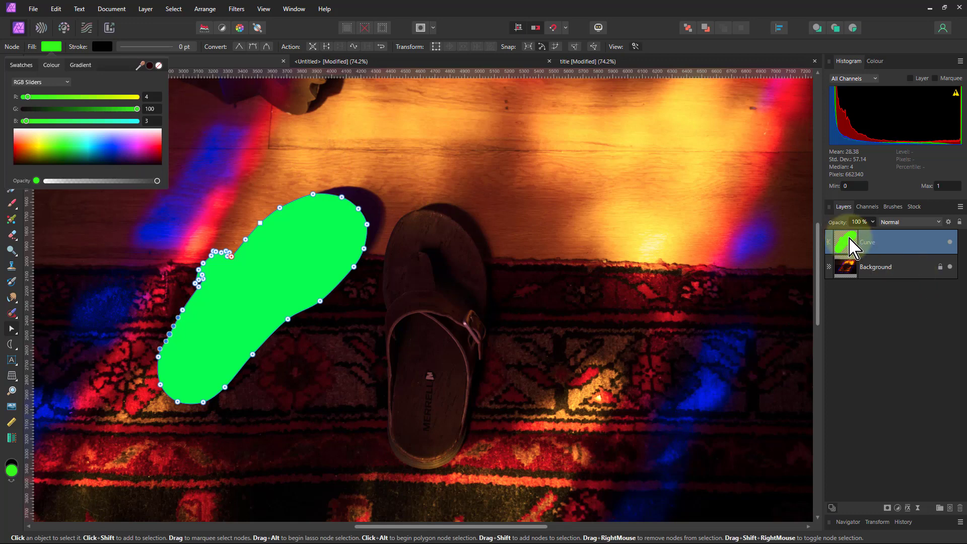
left_click(848, 245)
- Add a Gaussian Blur layer effect with a radius of 1.1 px to the Curve layer to soften its edge
scroll(260, 225, "up", 5)
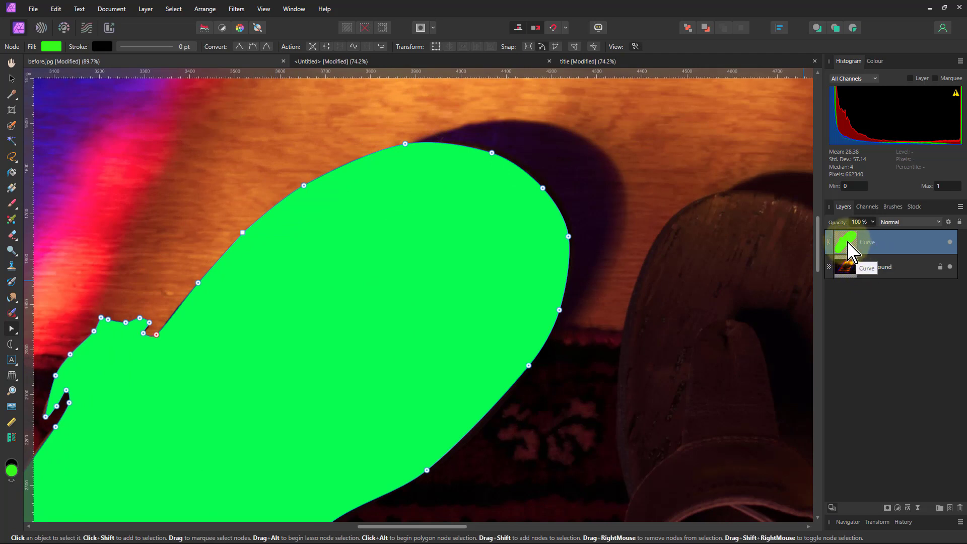
left_click(909, 508)
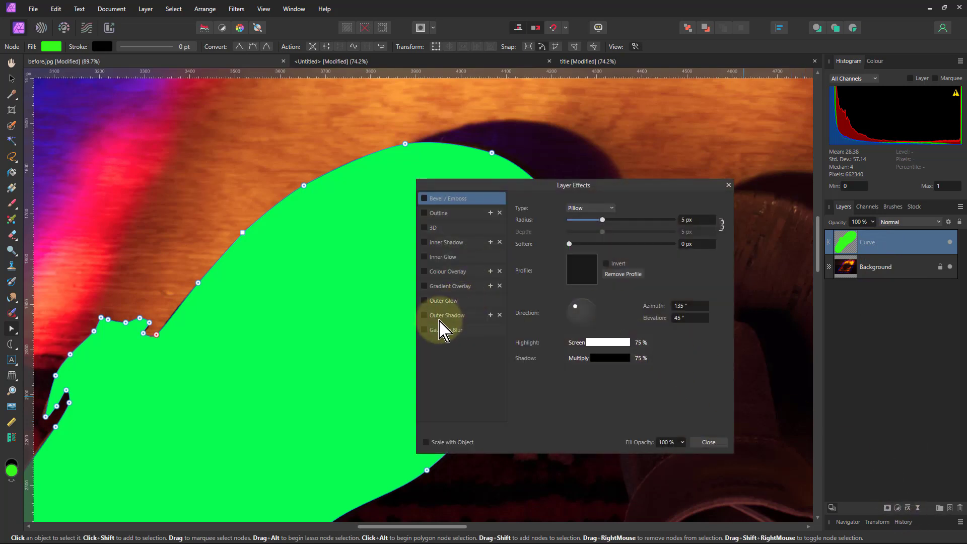
left_click(424, 330)
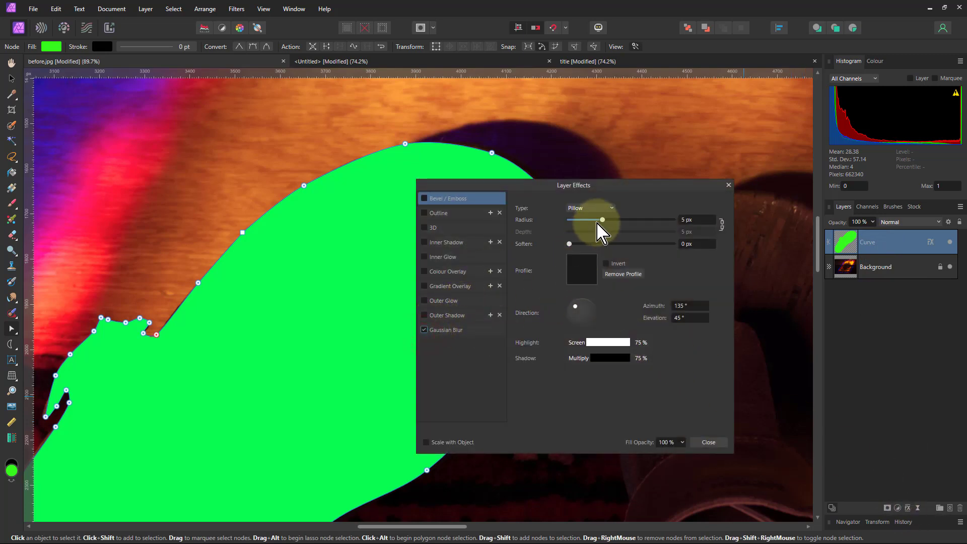
left_click(448, 330)
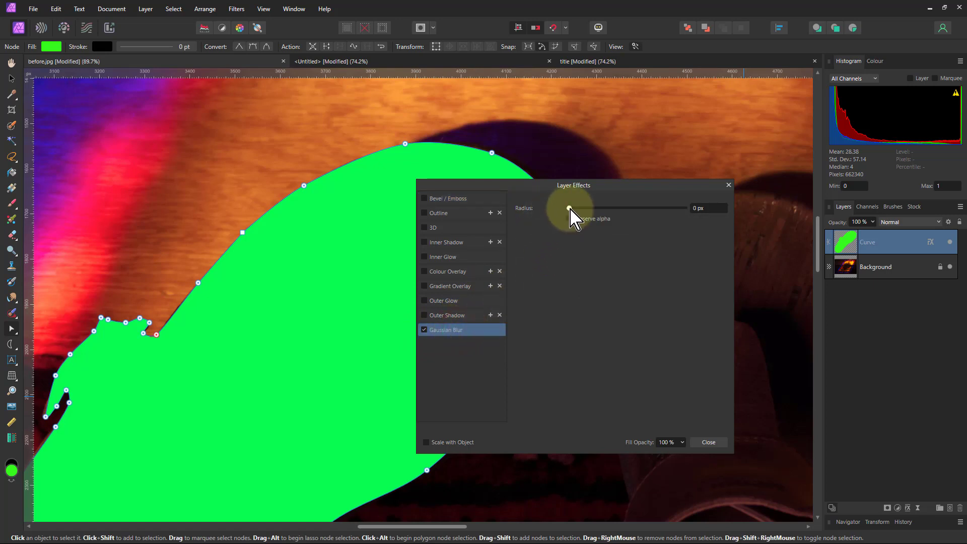
left_click_drag(570, 210, 572, 210)
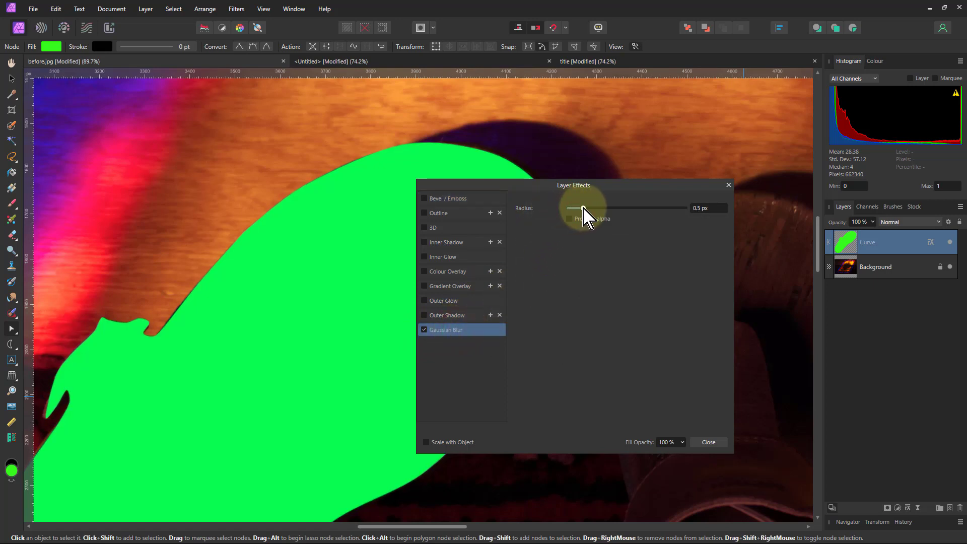
left_click_drag(590, 209, 599, 208)
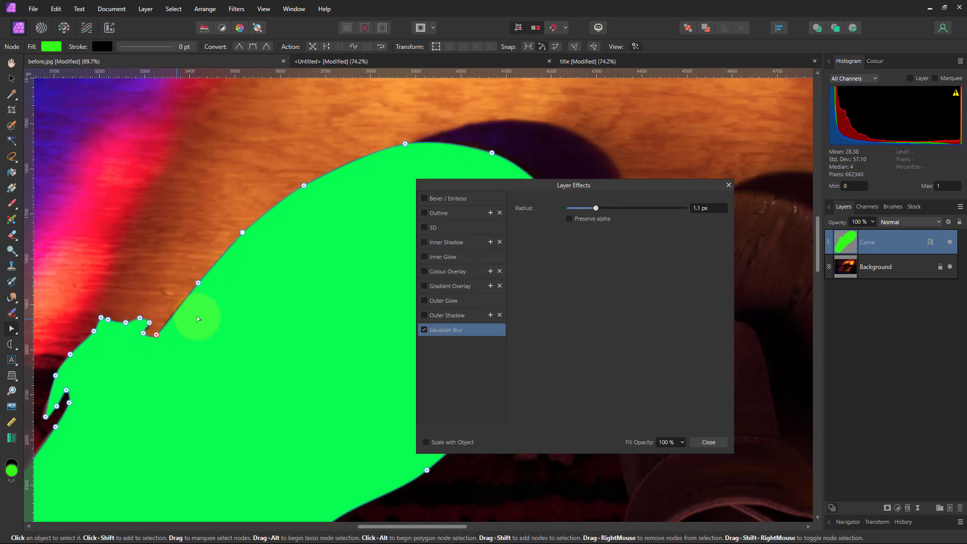
left_click(728, 185)
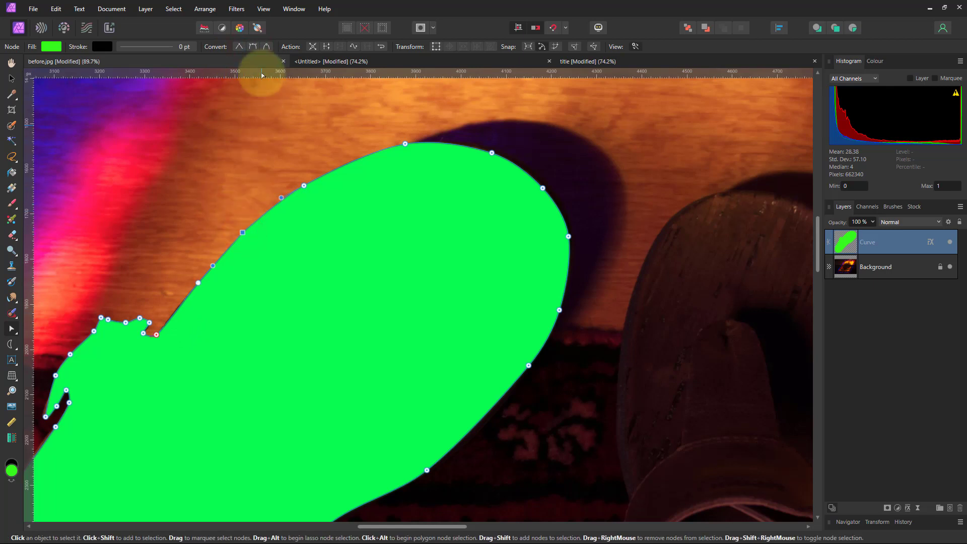
- Convert the selected node on the curve's edge to smooth, and select the neighbouring node nearer the buckle
left_click(253, 46)
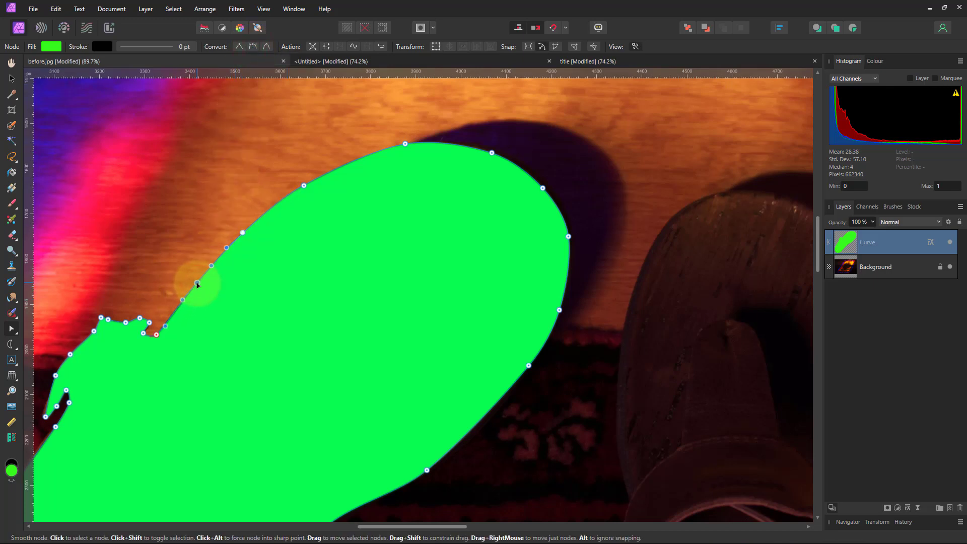
left_click(197, 283)
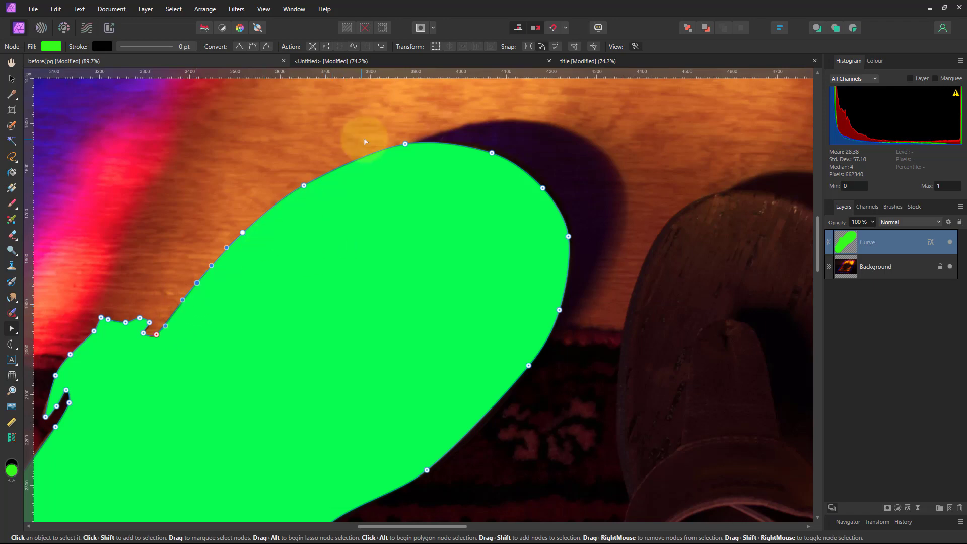
- Switch to the Move Tool and place the Curve layer beneath the Background layer
scroll(362, 160, "down", 3)
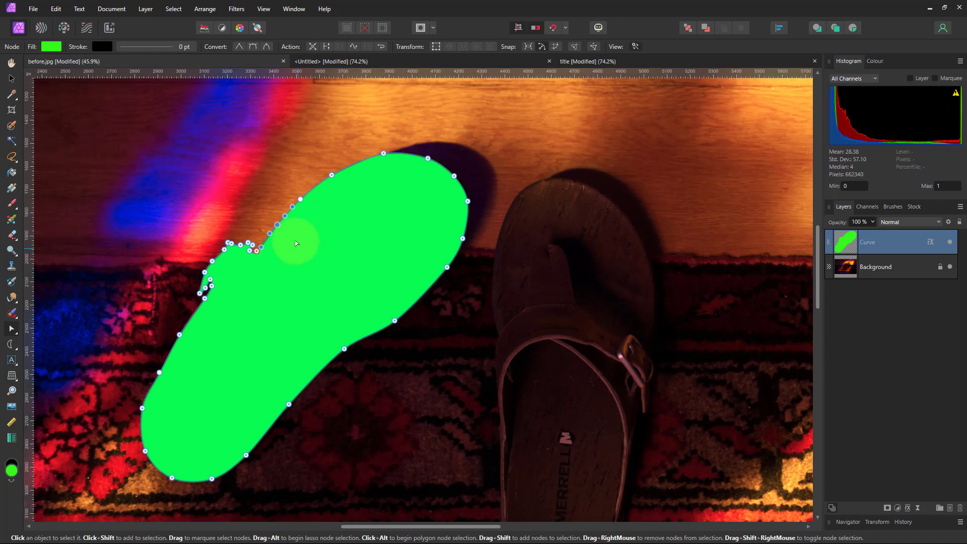
left_click(11, 79)
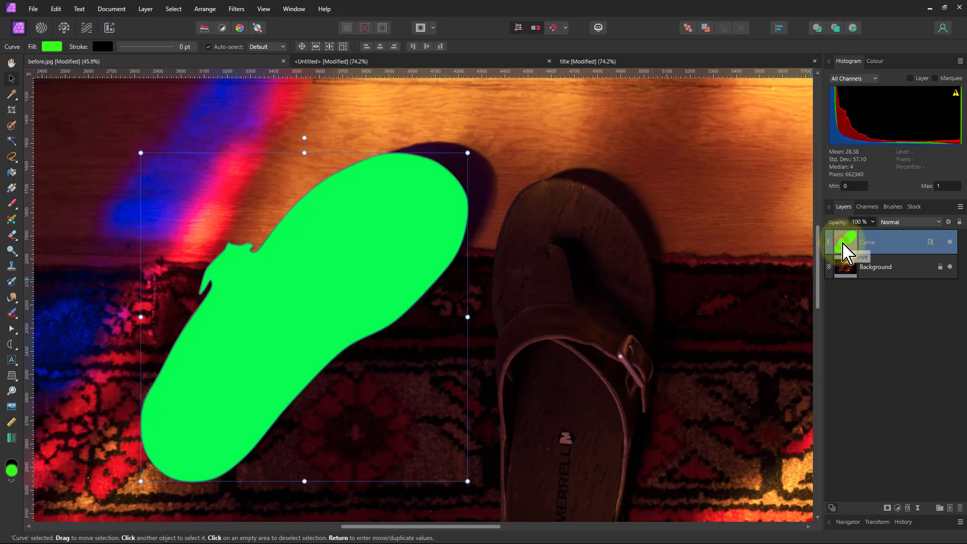
left_click_drag(847, 252, 859, 363)
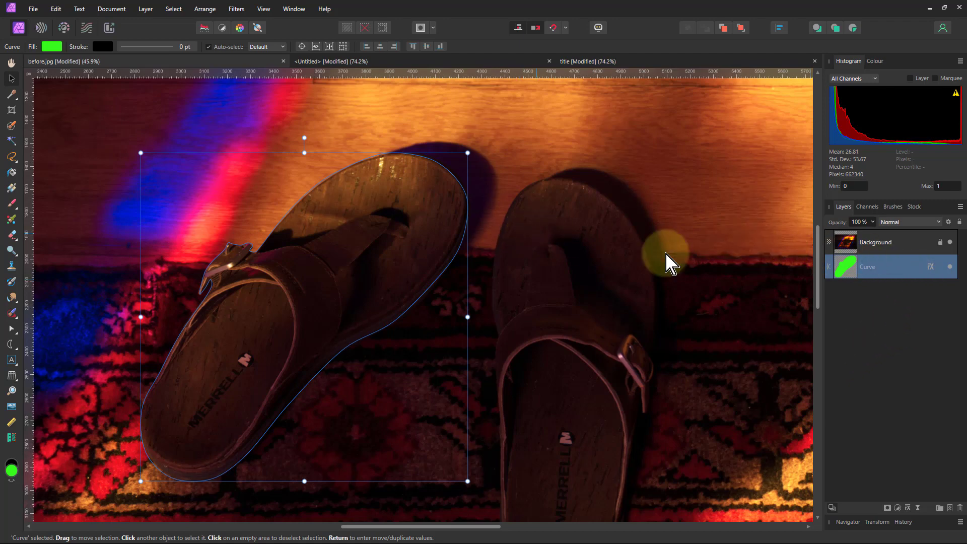
- Add a Brightness / Contrast adjustment above Background with brightness at 75%, and mask it with the Curve layer
left_click(860, 243)
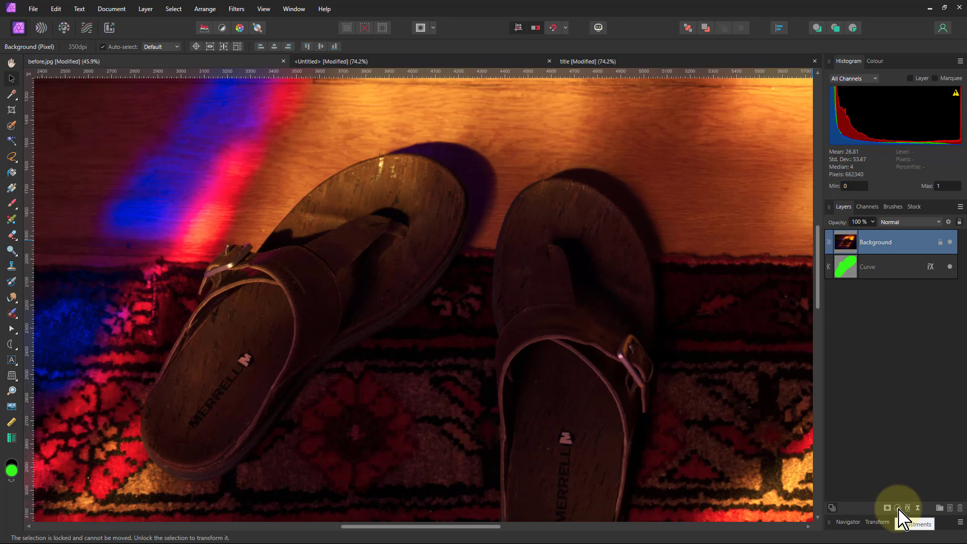
left_click(886, 323)
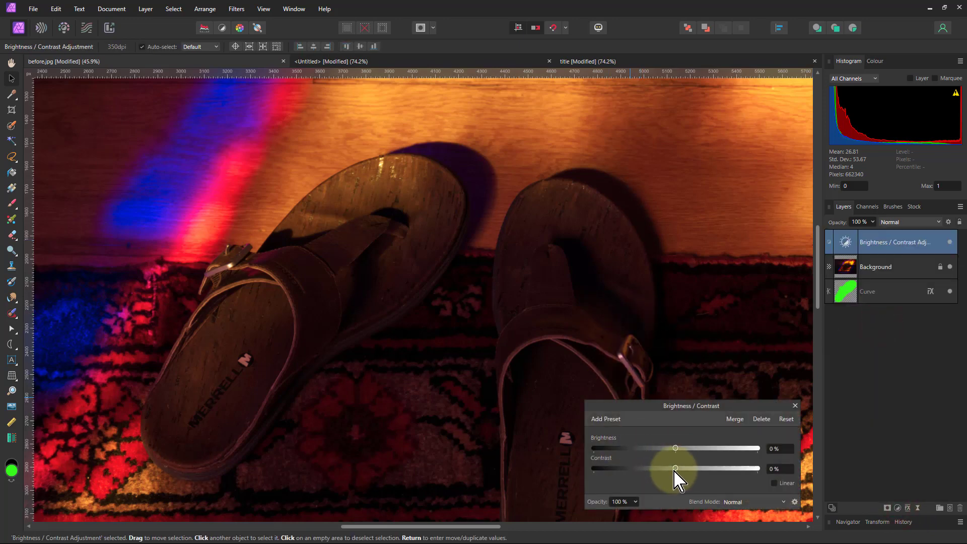
left_click_drag(677, 449, 737, 449)
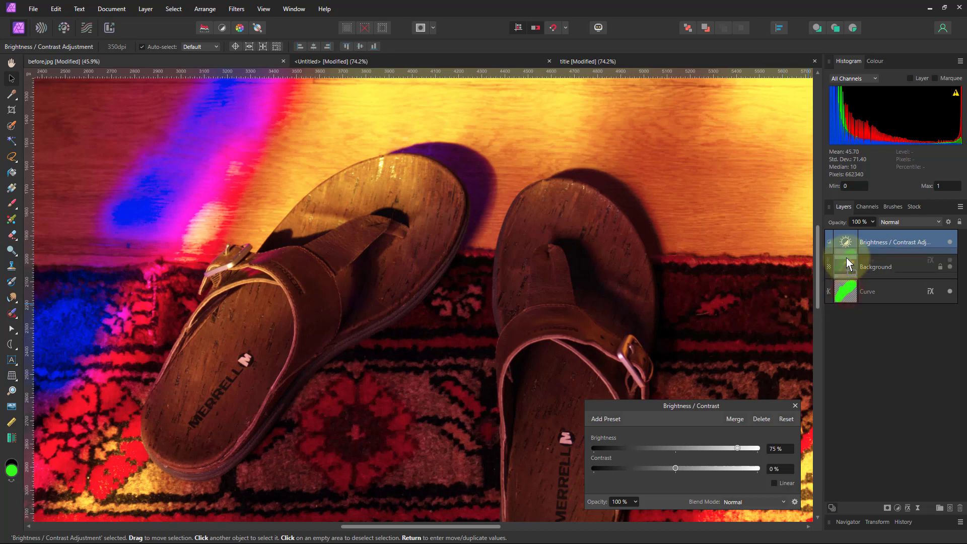
left_click_drag(846, 237, 848, 240)
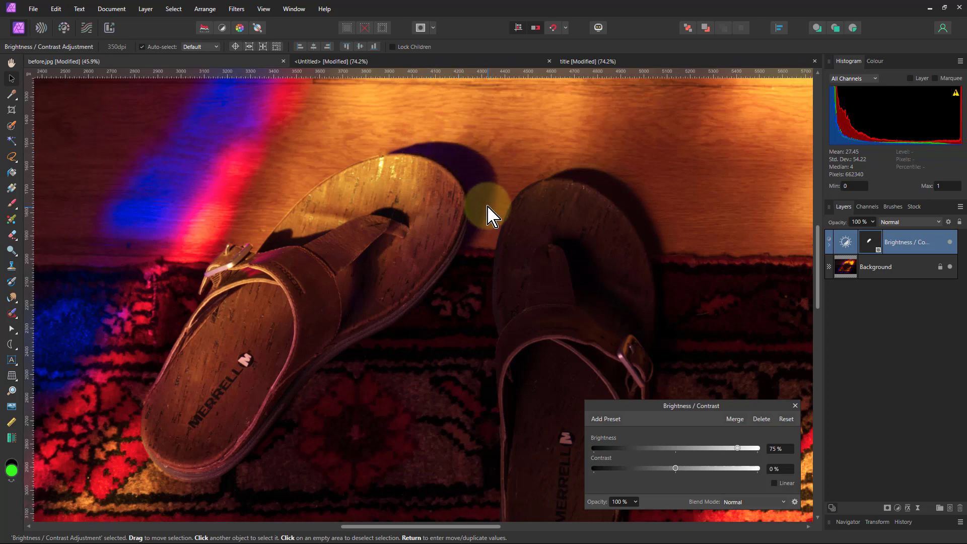
- Draw a green crescent with the Crescent Tool over the toe edge and shadow of the left sandal
scroll(475, 199, "up", 2)
scroll(404, 148, "up", 2)
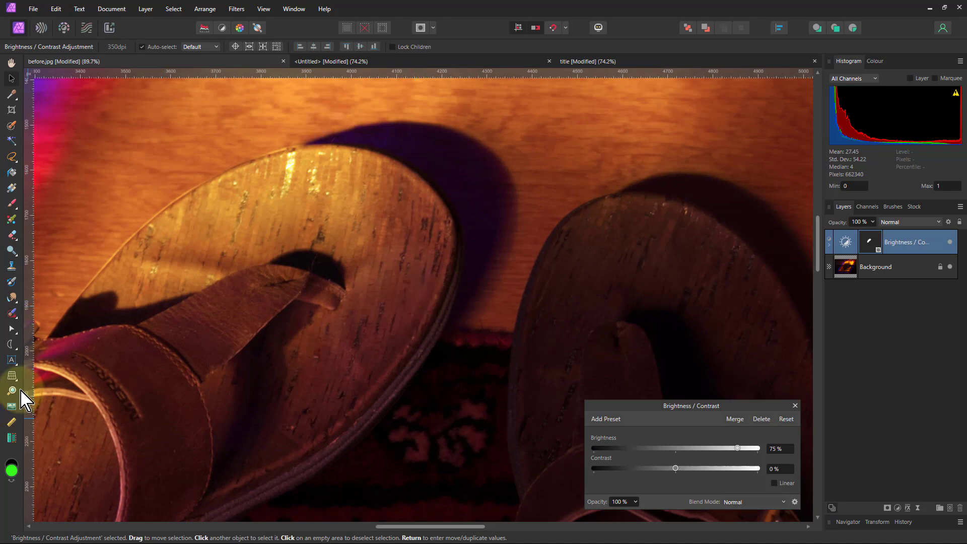
left_click(11, 347)
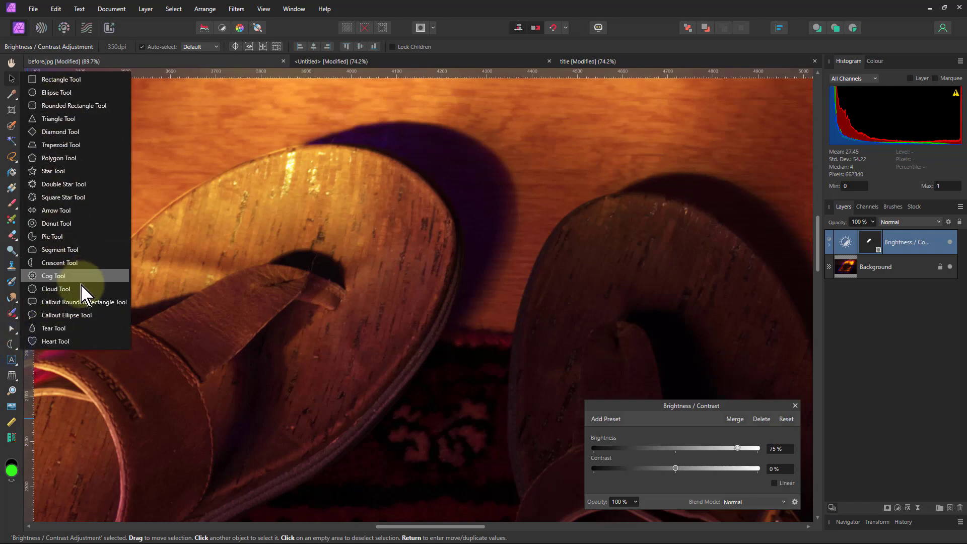
left_click(66, 264)
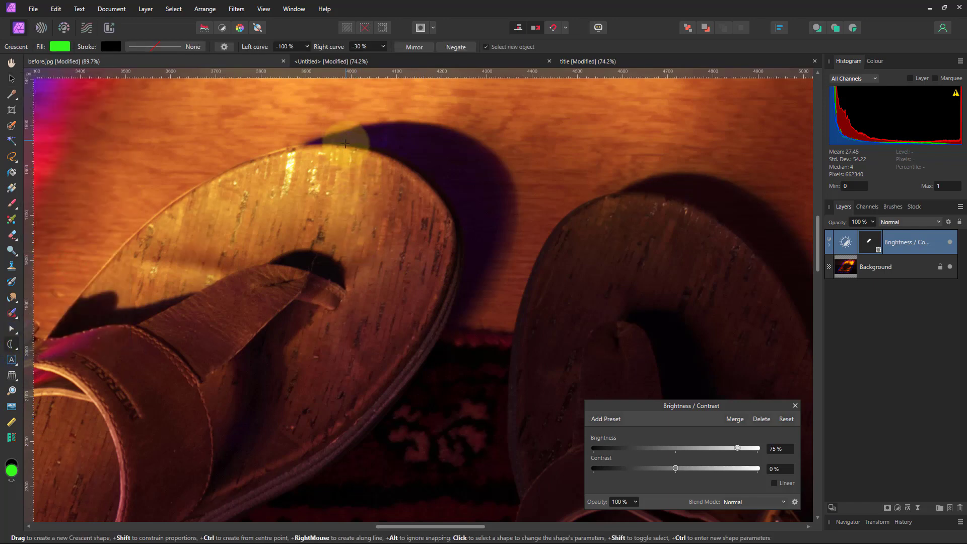
left_click_drag(345, 135, 485, 286)
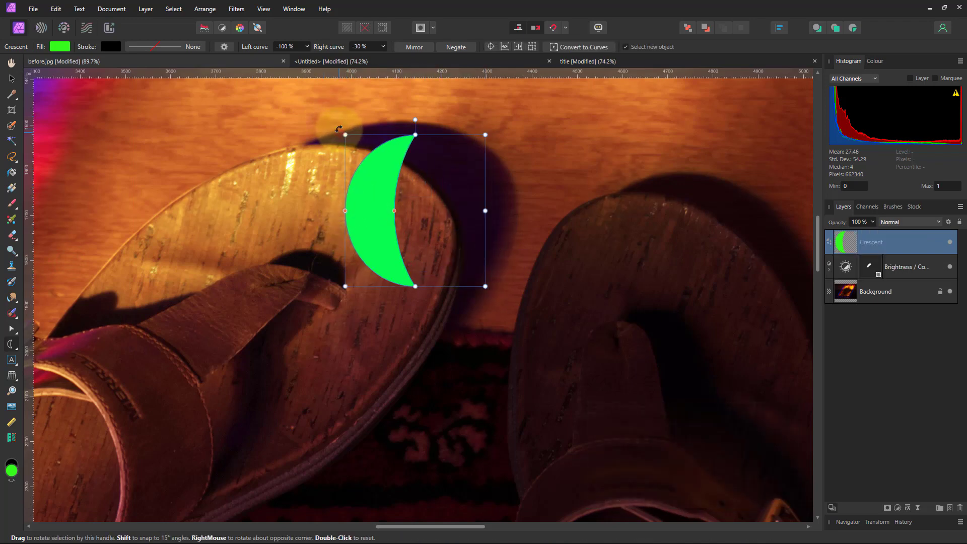
- Rotate and stretch the crescent to follow the toe shadow's direction, and set its right curve to -50%
left_click_drag(345, 133, 555, 227)
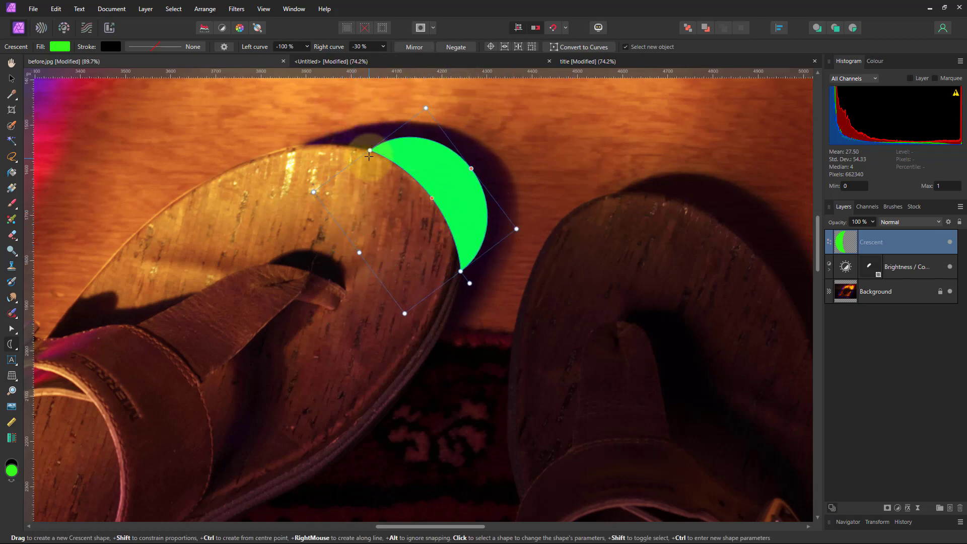
left_click_drag(370, 150, 346, 119)
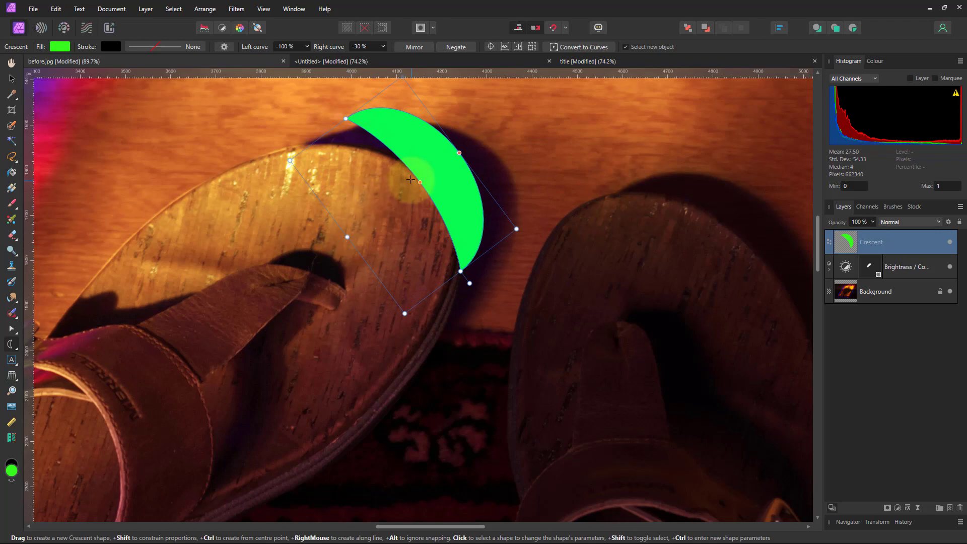
left_click_drag(420, 182, 443, 158)
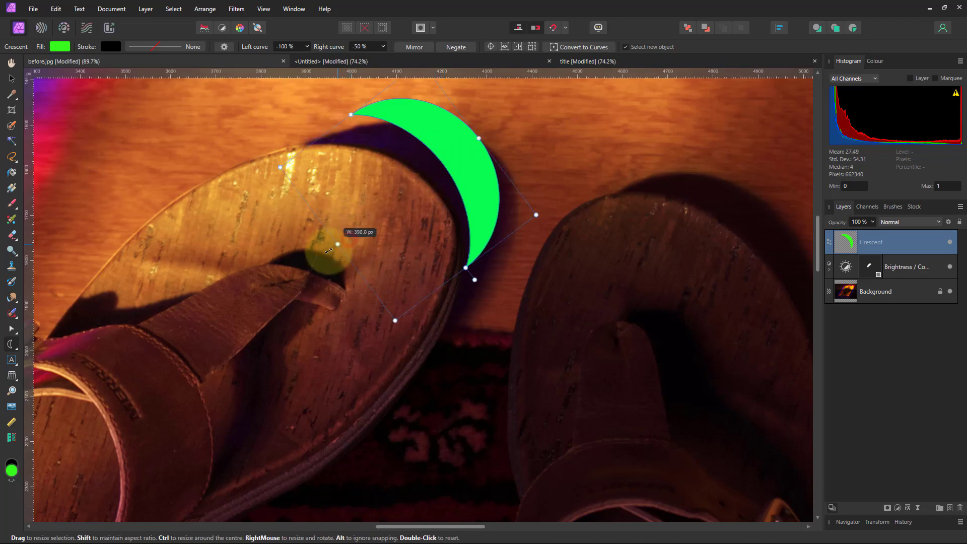
- Enlarge, reshape and reposition the crescent to cover the dark shadow around the left sandal's toe
left_click_drag(328, 251, 275, 291)
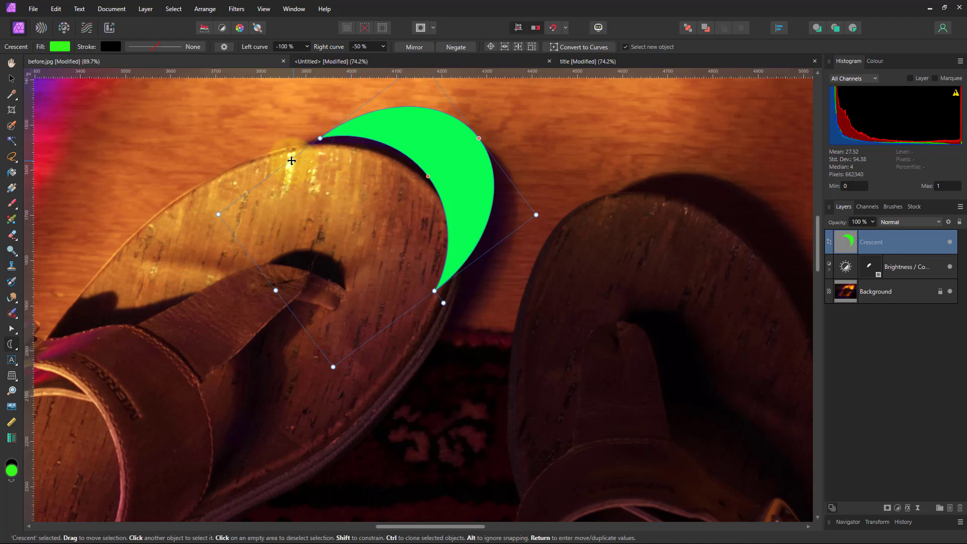
left_click_drag(292, 161, 321, 142)
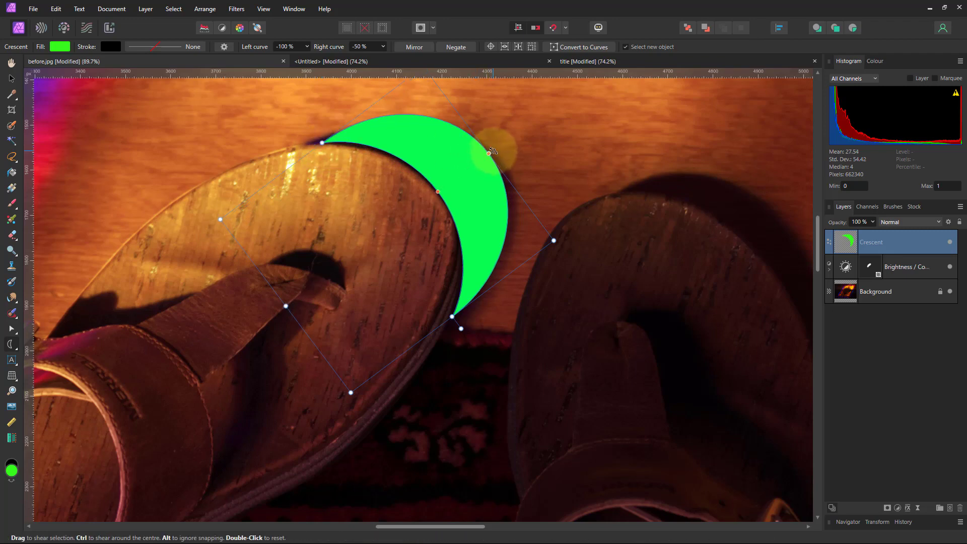
left_click_drag(493, 151, 516, 162)
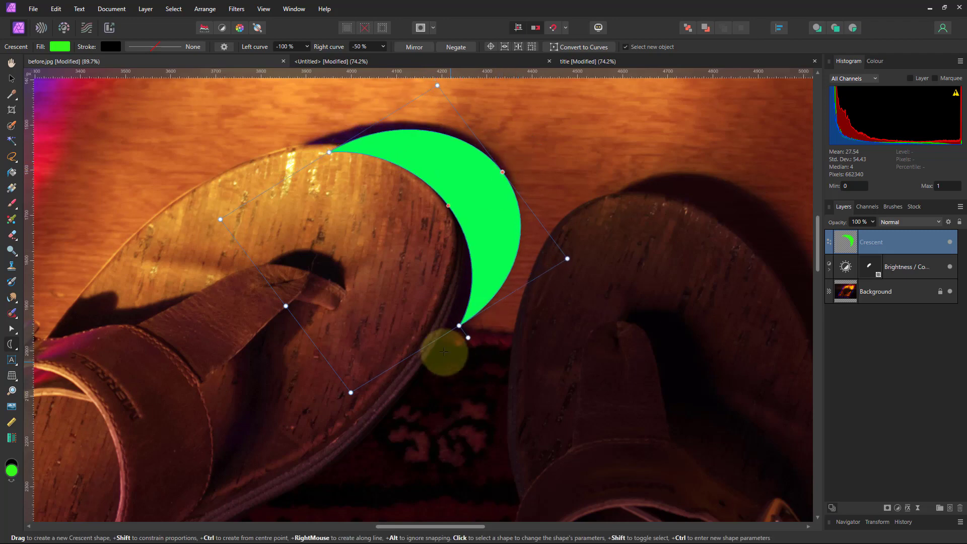
mouse_move(435, 343)
left_mouse_down()
mouse_move(422, 336)
mouse_move(431, 327)
left_mouse_up()
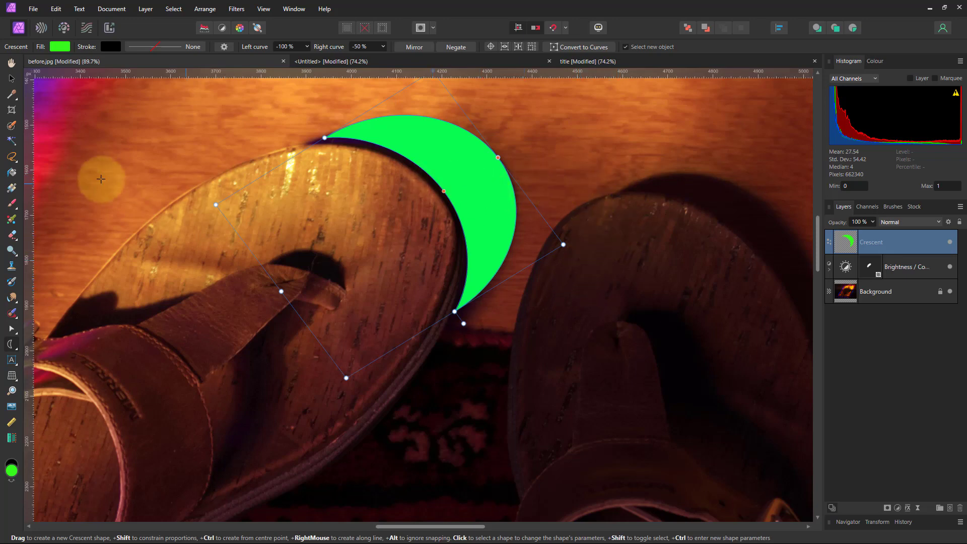
- Apply a linear gradient across the crescent from green at the sandal edge to 0% opacity at the outer edge
left_click(11, 188)
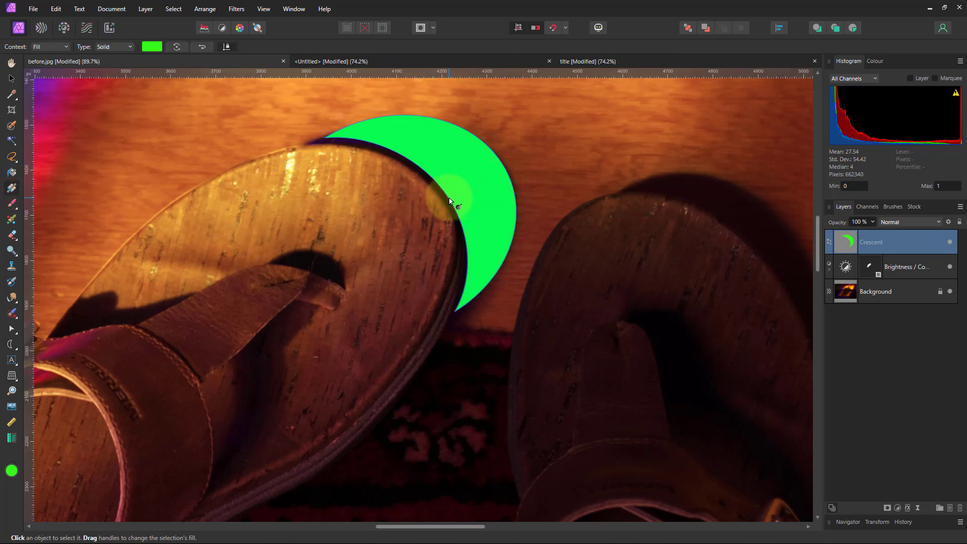
left_click_drag(448, 195, 501, 174)
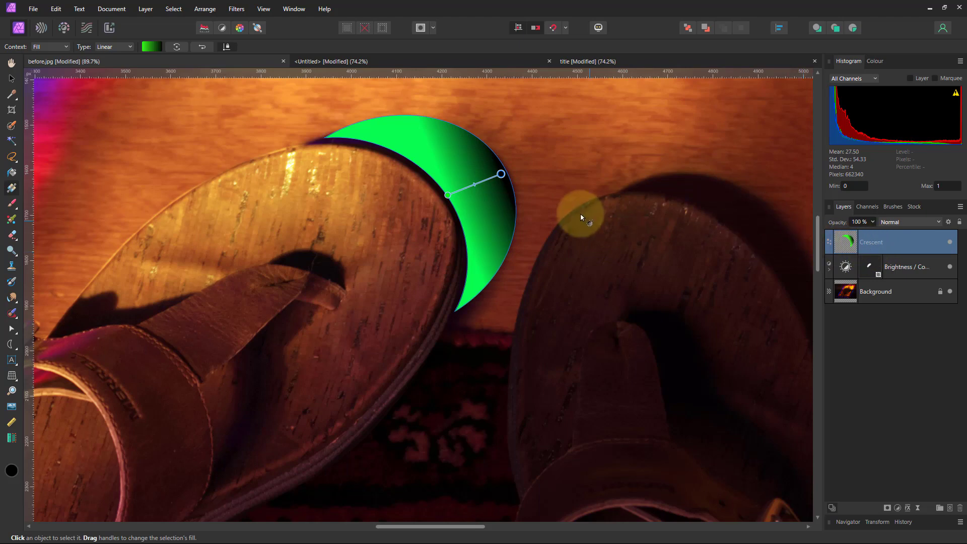
left_click(876, 62)
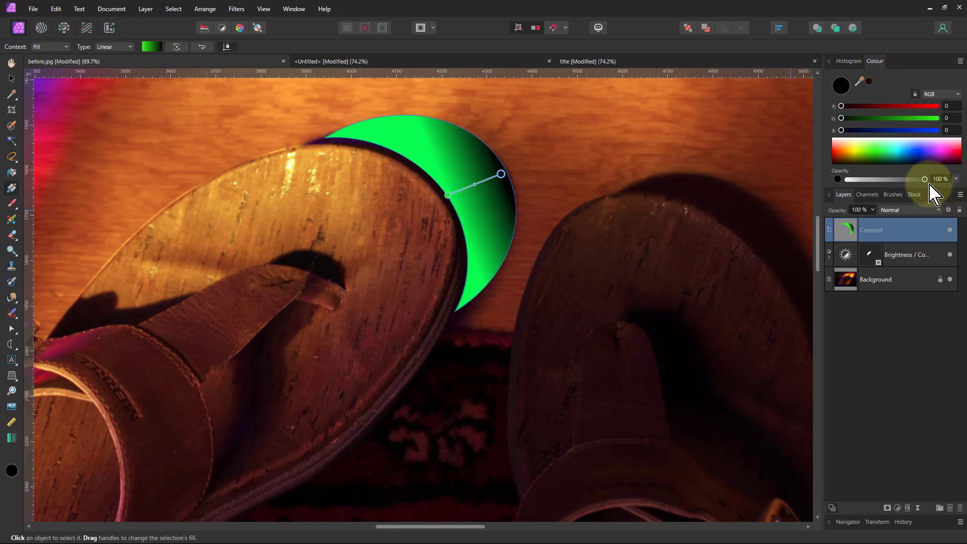
left_click_drag(923, 179, 803, 205)
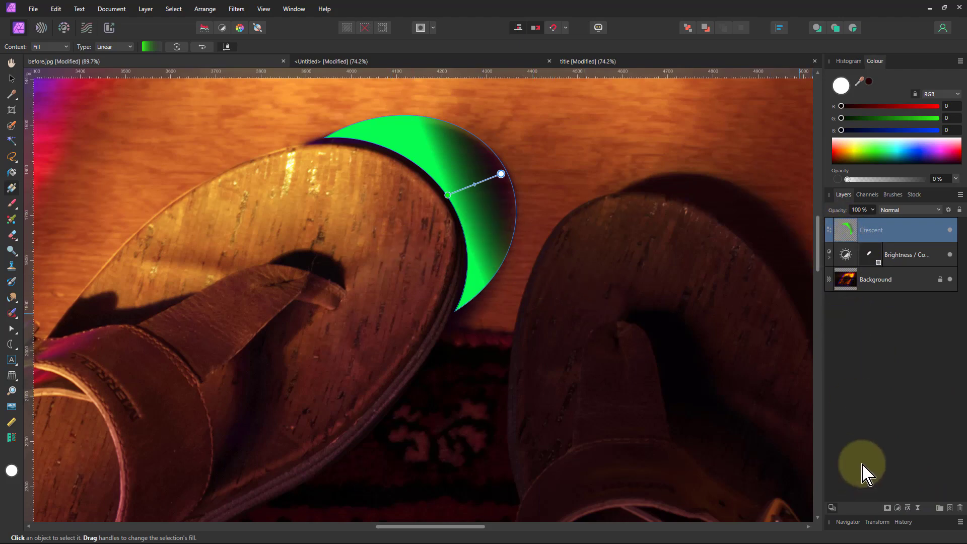
- Add a Brightness / Contrast adjustment masked by the crescent and set its brightness to 42%
left_click(897, 508)
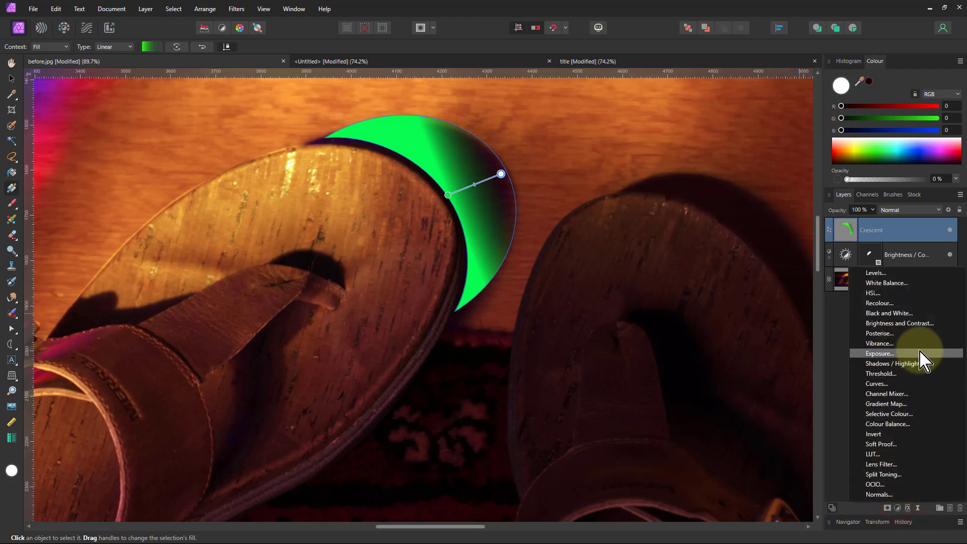
left_click(898, 325)
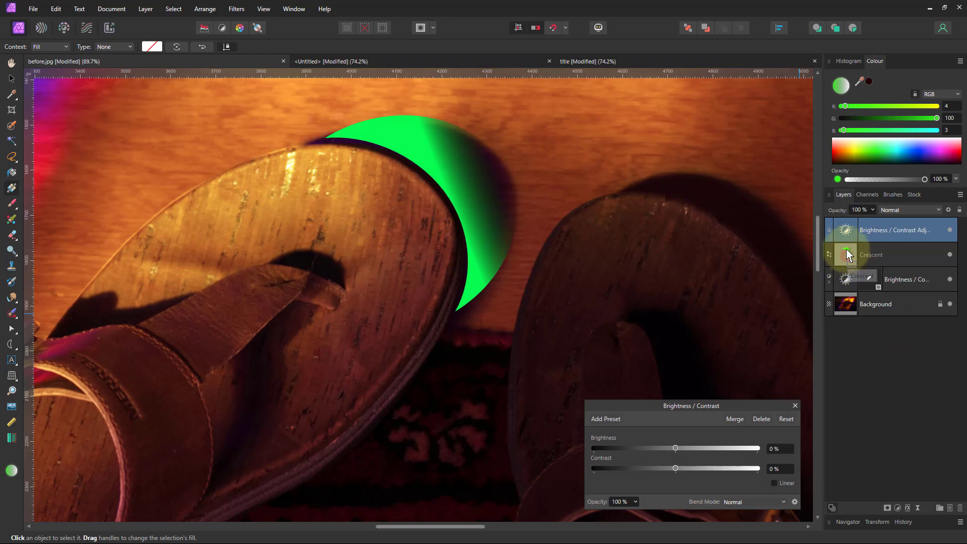
left_click_drag(846, 249, 847, 233)
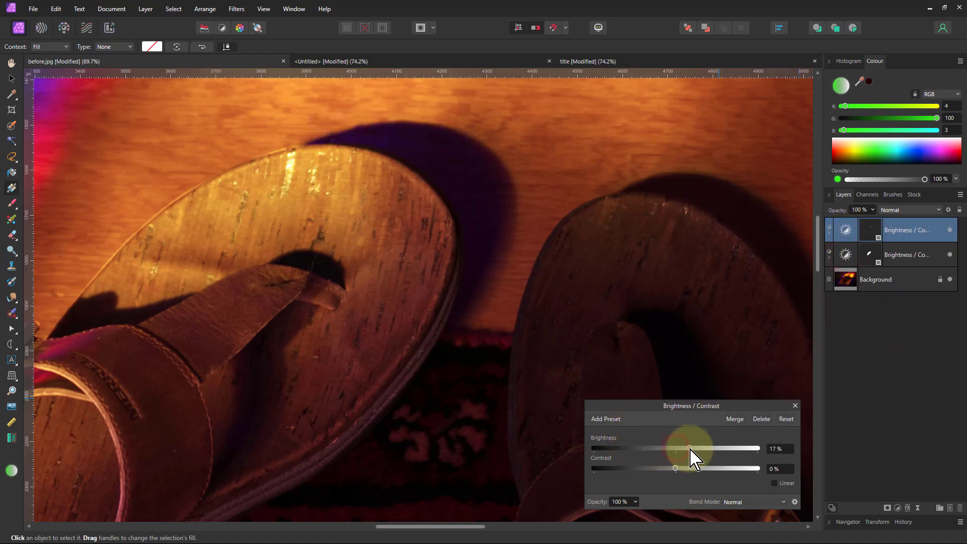
left_click_drag(691, 450, 710, 449)
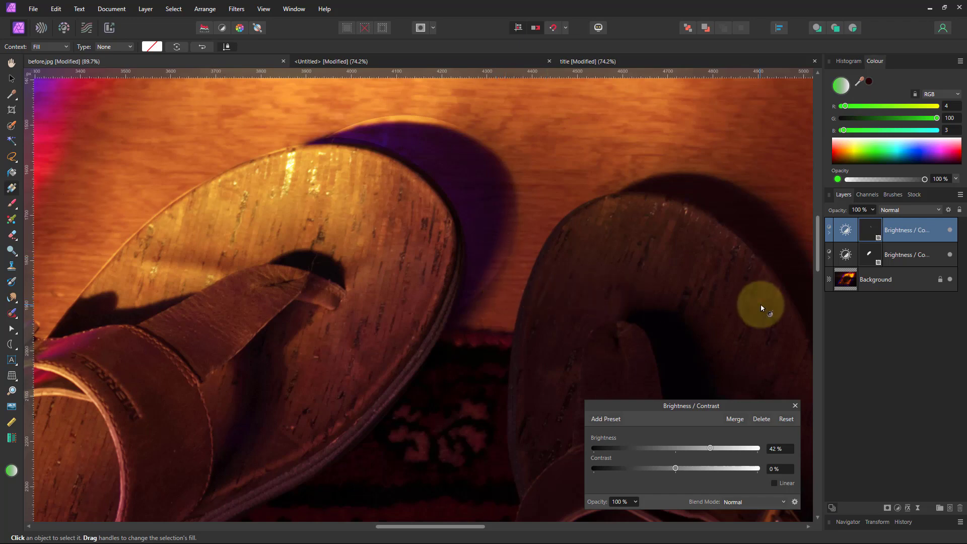
- Apply a Gaussian Blur layer effect with a radius of about 16 px to the crescent mask nested in the new adjustment
left_click(830, 234)
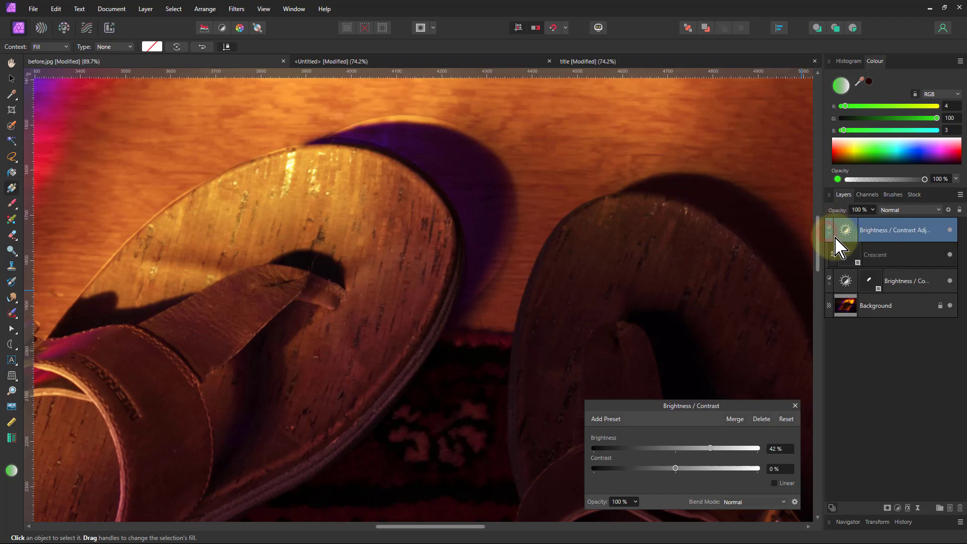
left_click(852, 260)
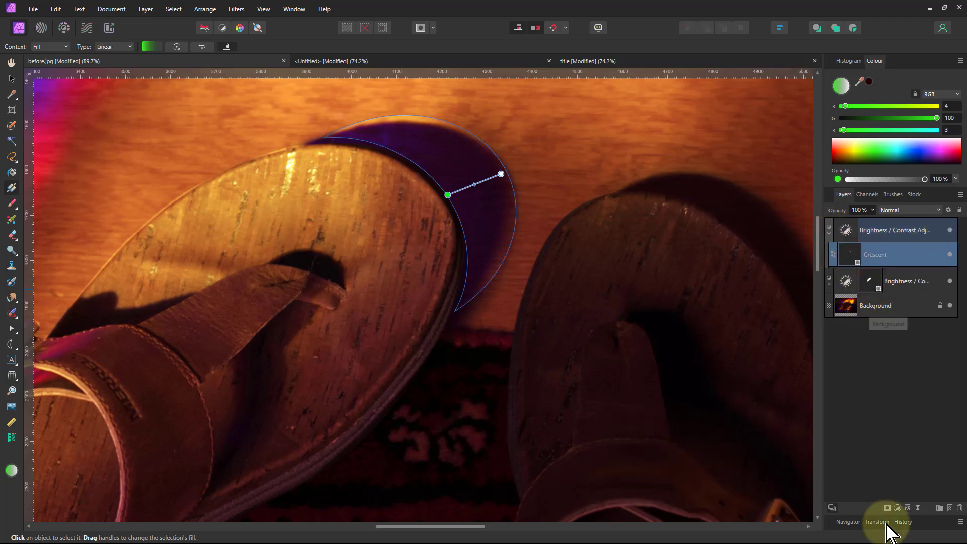
left_click(918, 509)
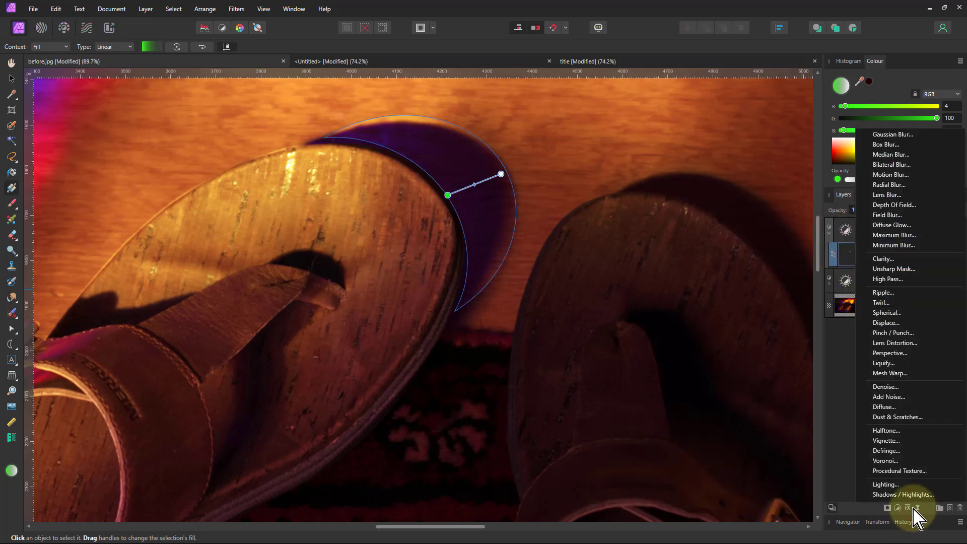
left_click(907, 509)
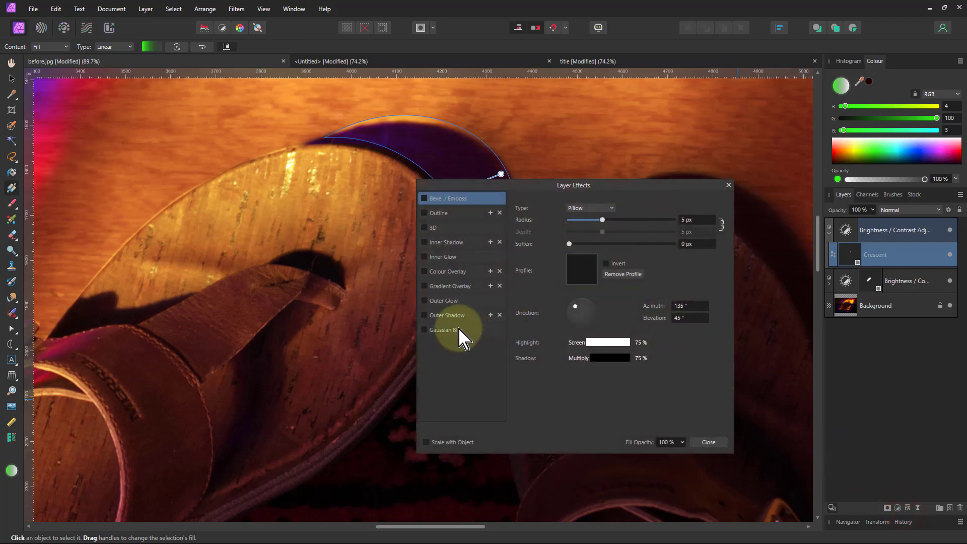
left_click(444, 330)
left_click(425, 330)
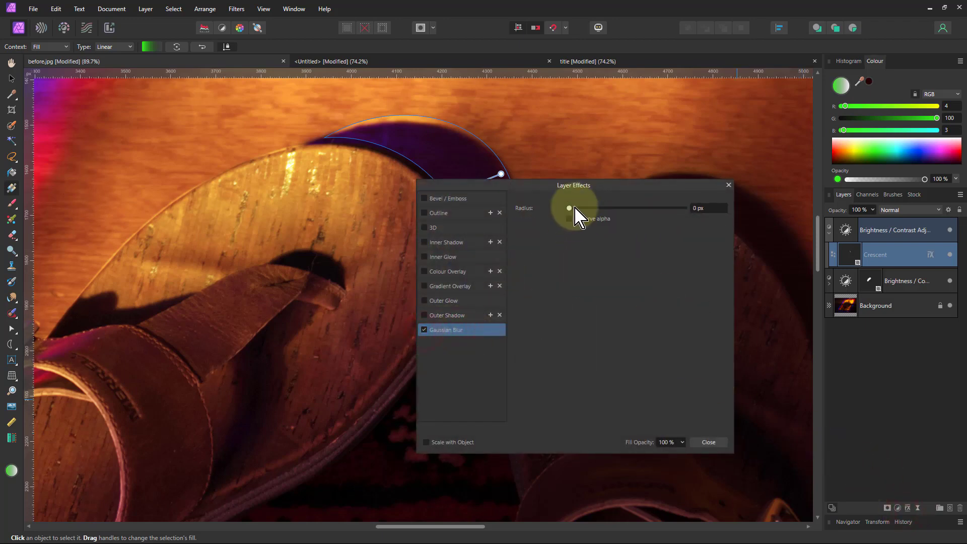
left_click_drag(571, 208, 741, 214)
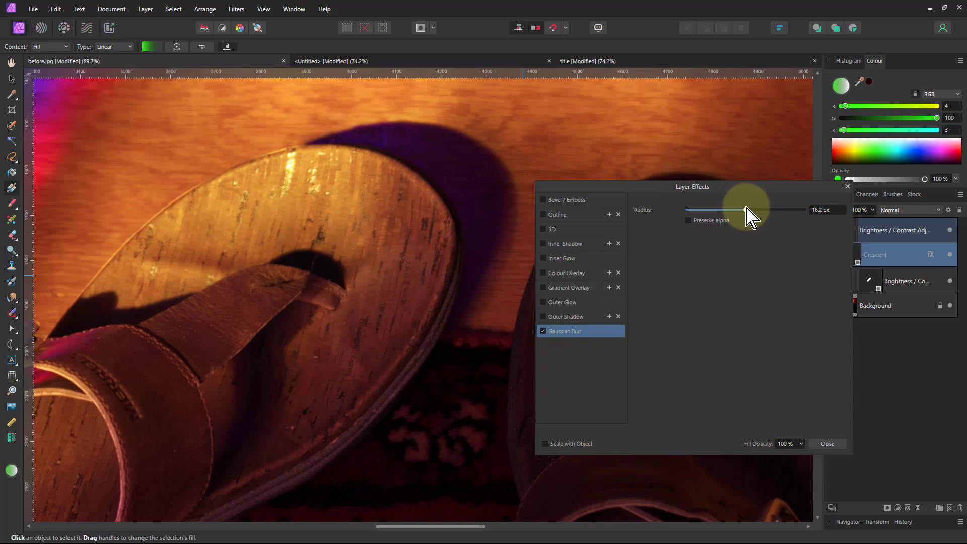
left_click(847, 187)
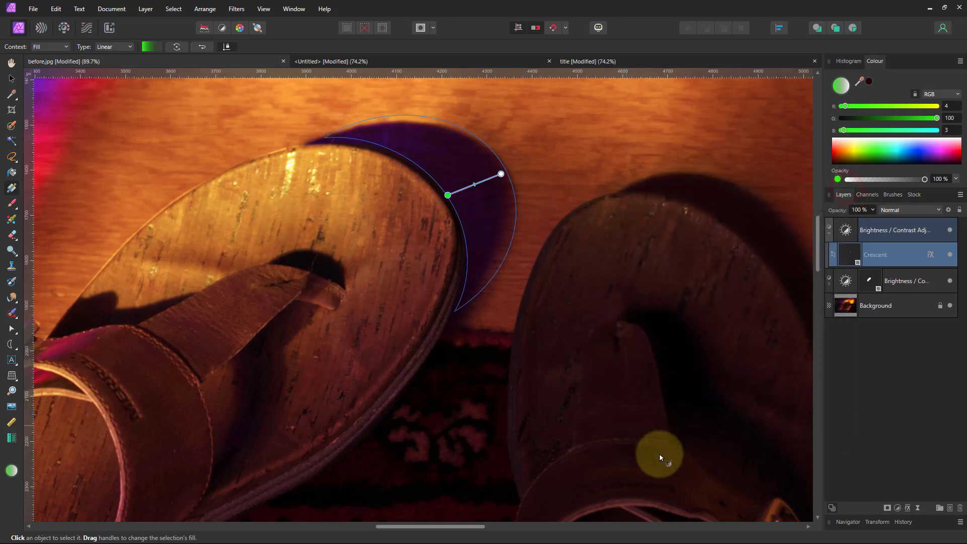